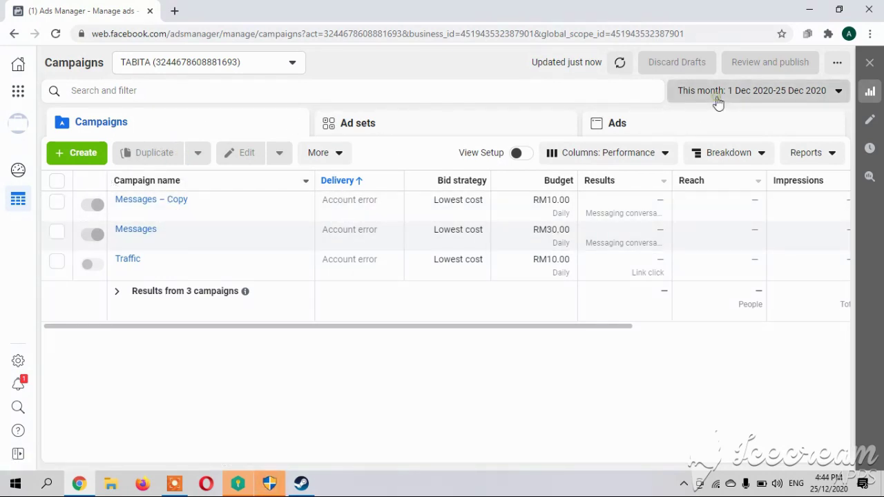
# Set the campaign report's date range to Lifetime and review the results, reach, impressions and cost columns
pyautogui.click(718, 101)
pyautogui.click(788, 143)
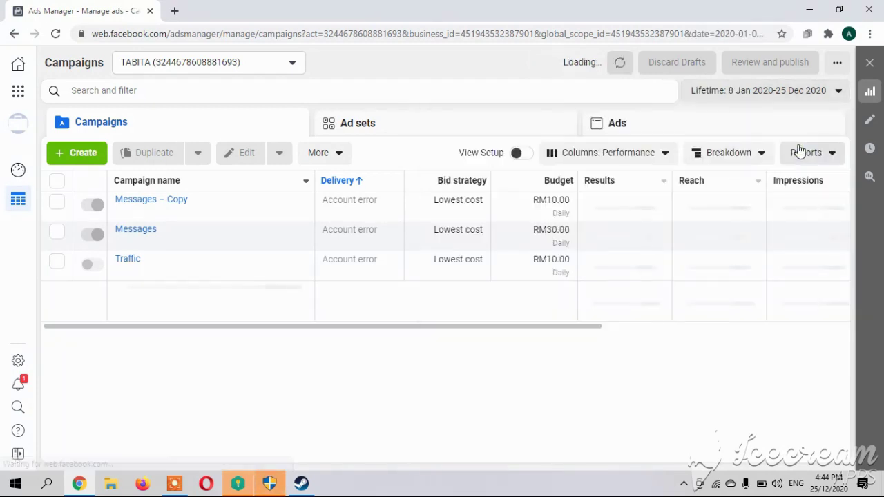
pyautogui.hscroll(3, 677, 255)
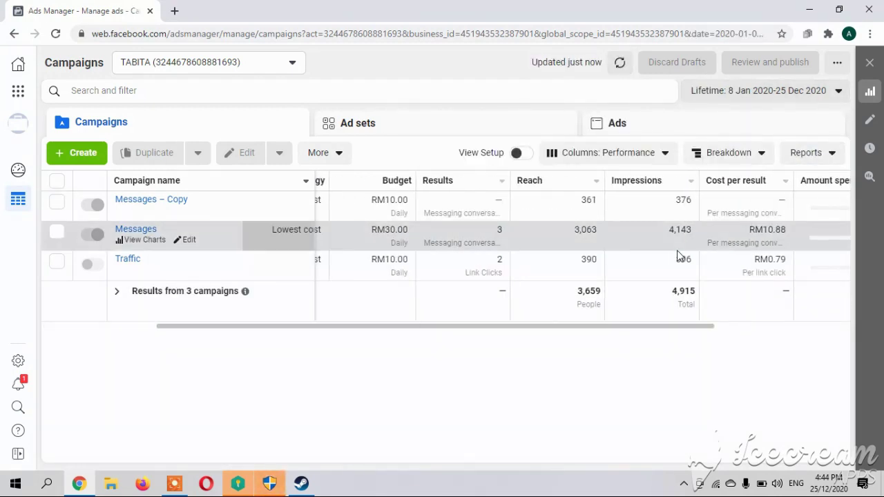
pyautogui.hscroll(-2, 677, 254)
pyautogui.hscroll(3, 677, 253)
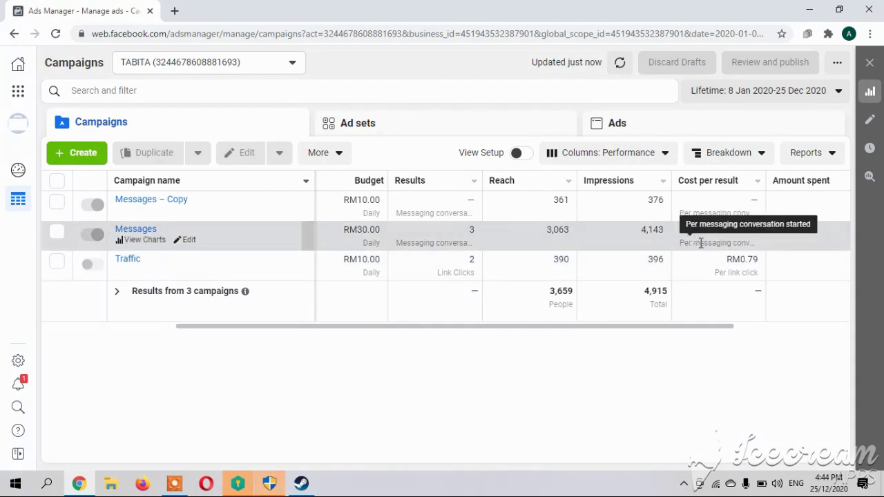
pyautogui.hscroll(-5, 700, 243)
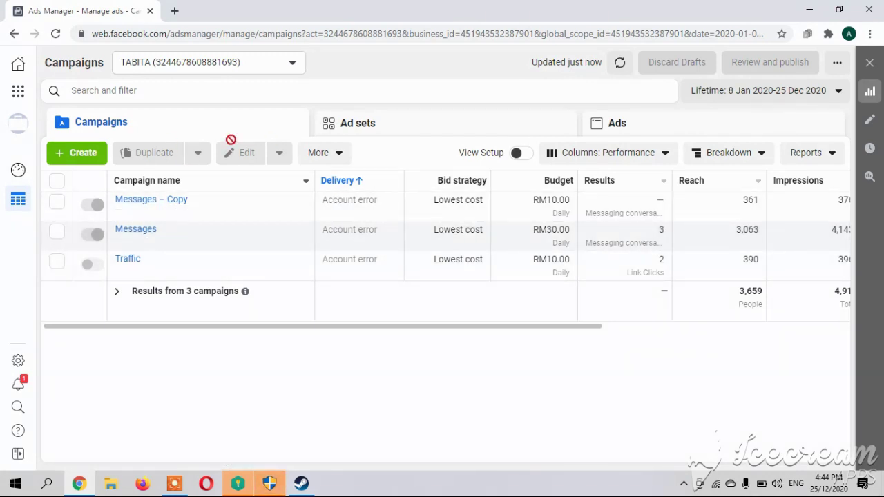
# Create a new campaign with the Conversions objective
pyautogui.click(79, 164)
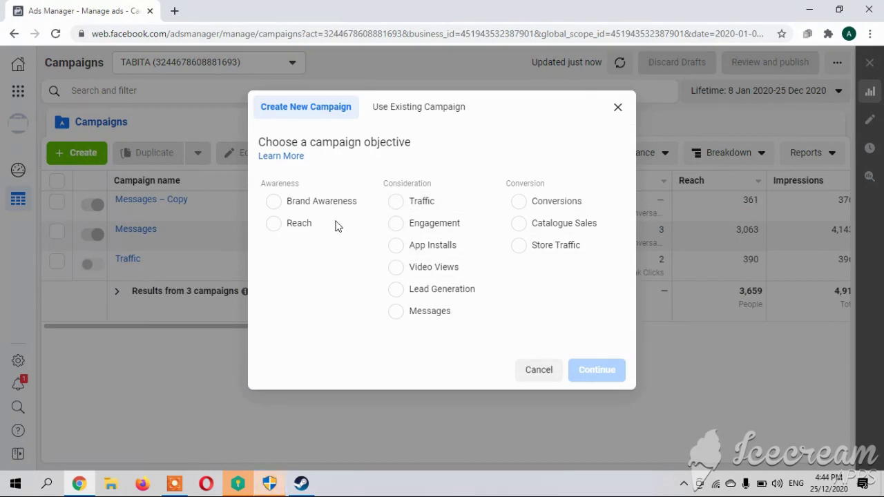
pyautogui.moveTo(513, 204)
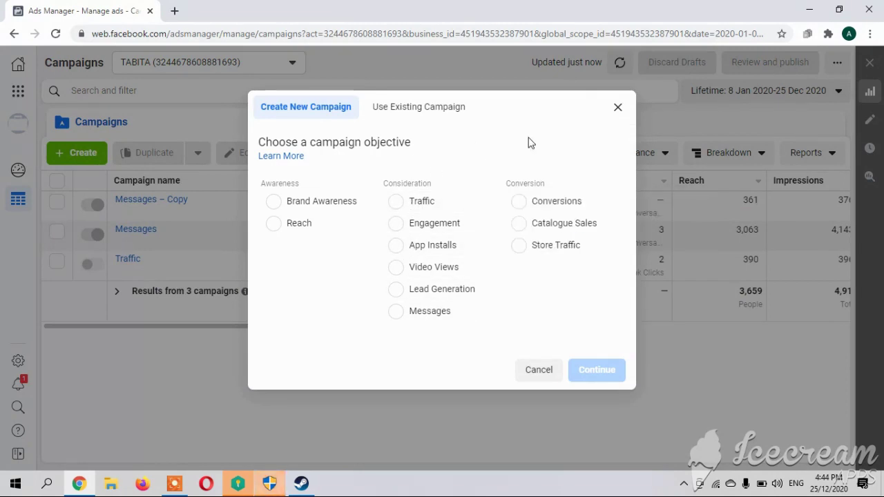
pyautogui.click(523, 200)
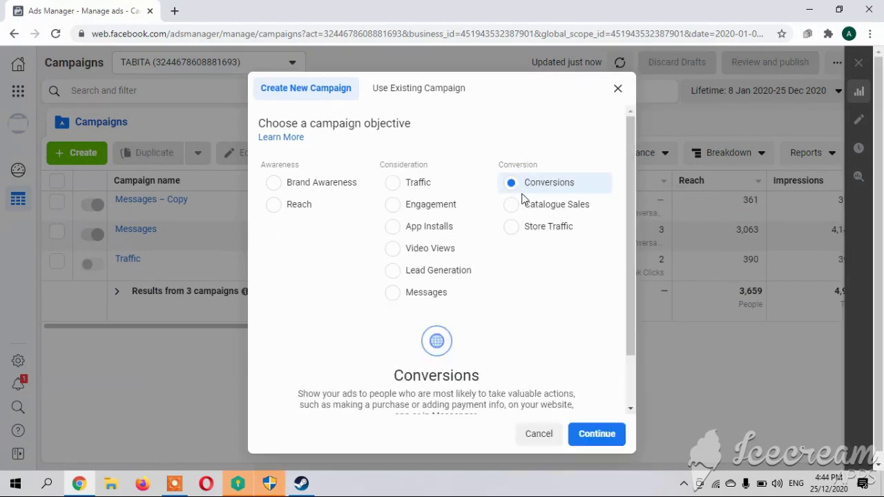
pyautogui.click(602, 434)
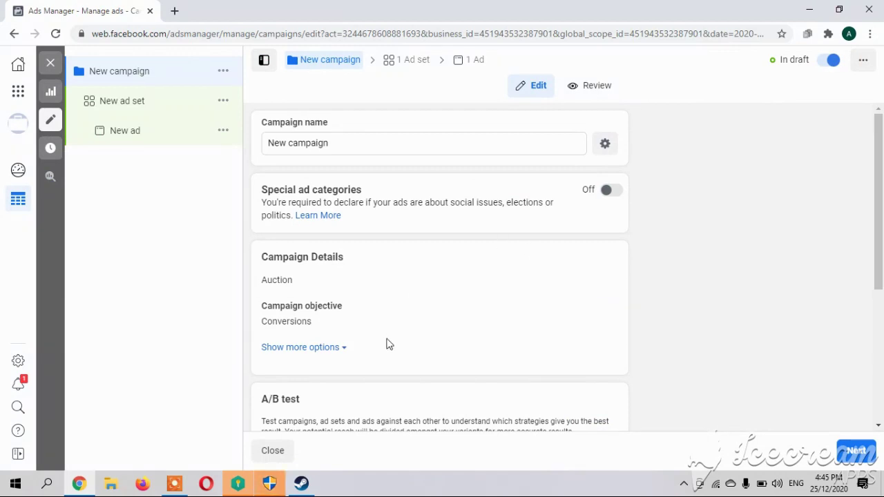
# Review the new campaign's settings and dismiss the tip recommending campaign budget optimisation
pyautogui.scroll(-5, 452, 265)
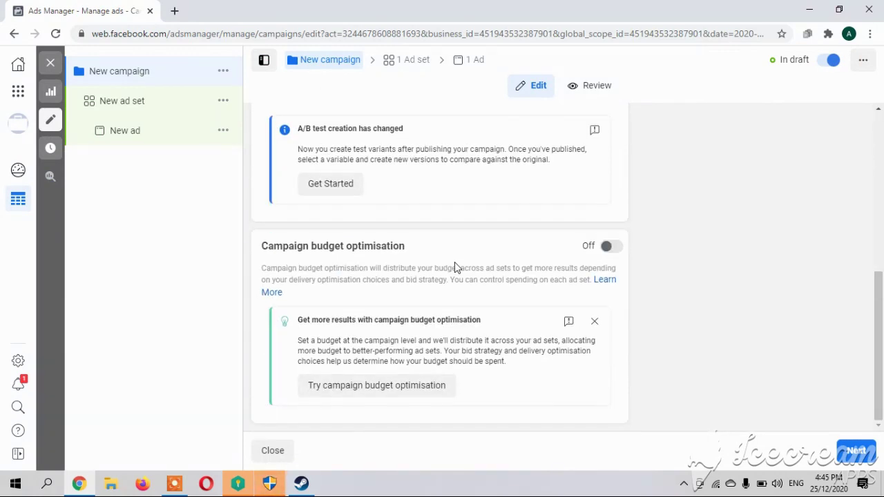
pyautogui.scroll(1, 455, 266)
pyautogui.scroll(-1, 454, 266)
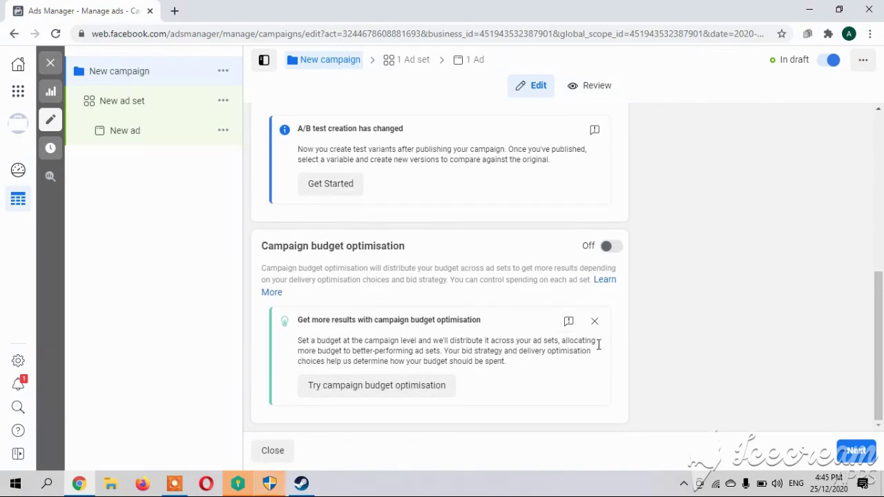
pyautogui.click(595, 321)
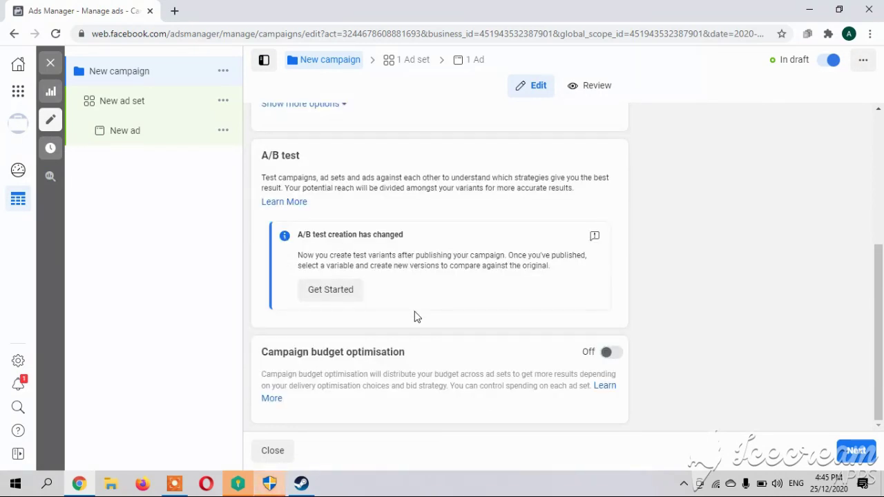
pyautogui.scroll(4, 411, 297)
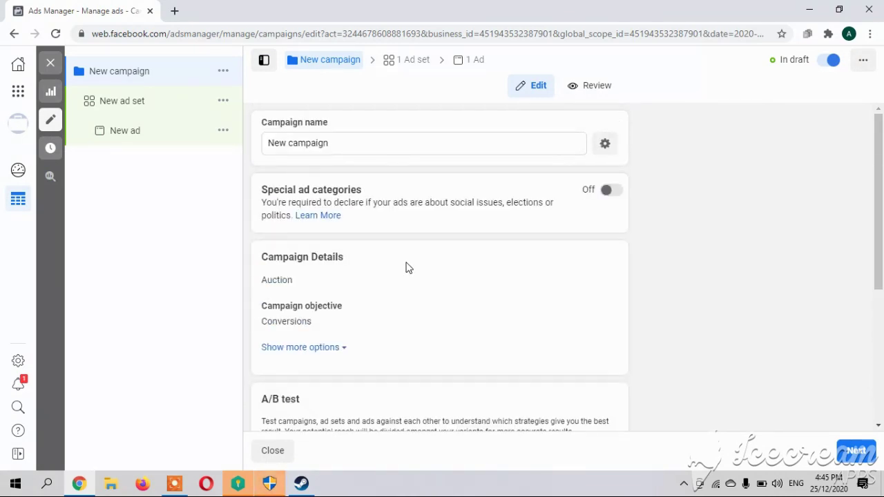
# Open the new ad set and examine its conversion, budget, schedule, audience, placement and delivery settings
pyautogui.click(419, 59)
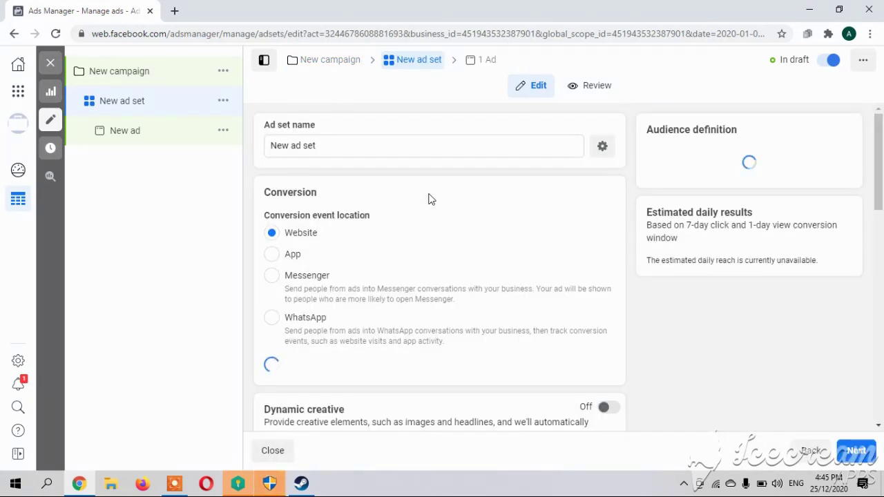
pyautogui.scroll(-3, 429, 199)
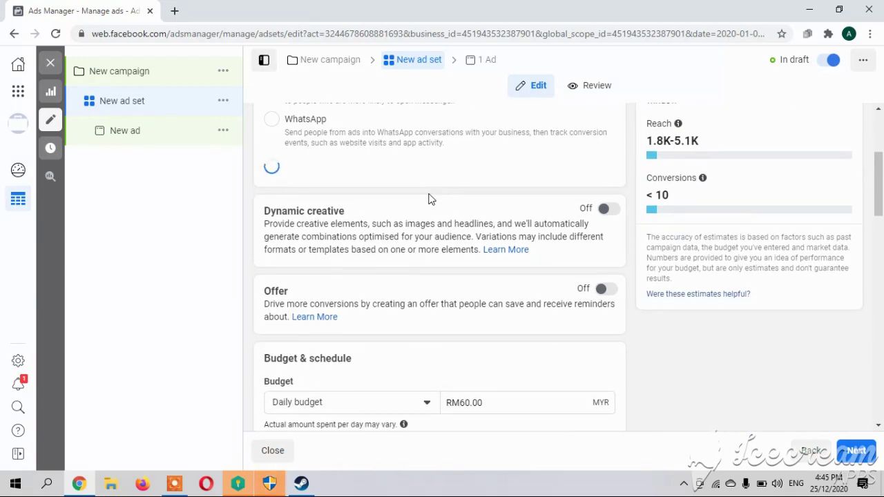
pyautogui.scroll(-6, 428, 199)
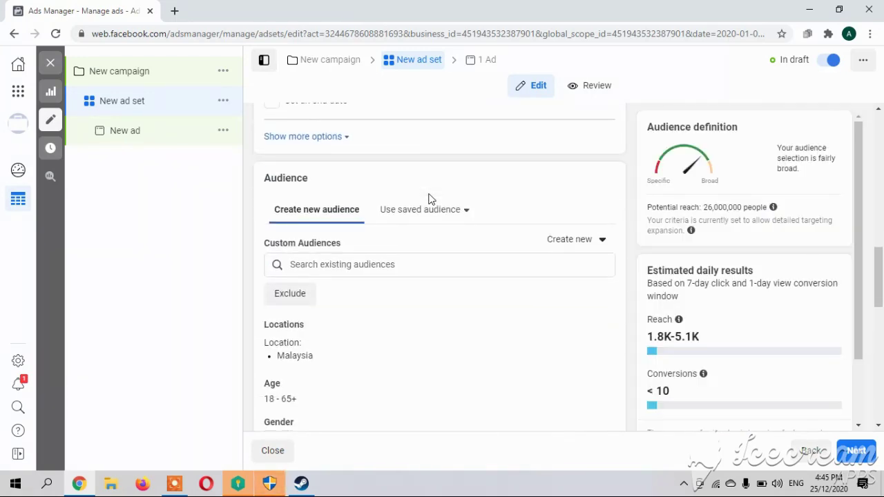
pyautogui.scroll(-2, 428, 199)
pyautogui.scroll(1, 428, 199)
pyautogui.scroll(-1, 428, 199)
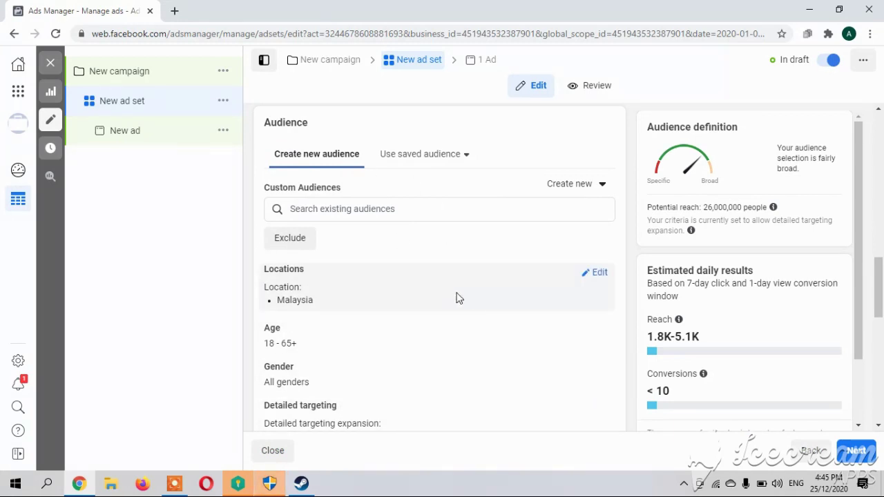
pyautogui.scroll(-2, 468, 311)
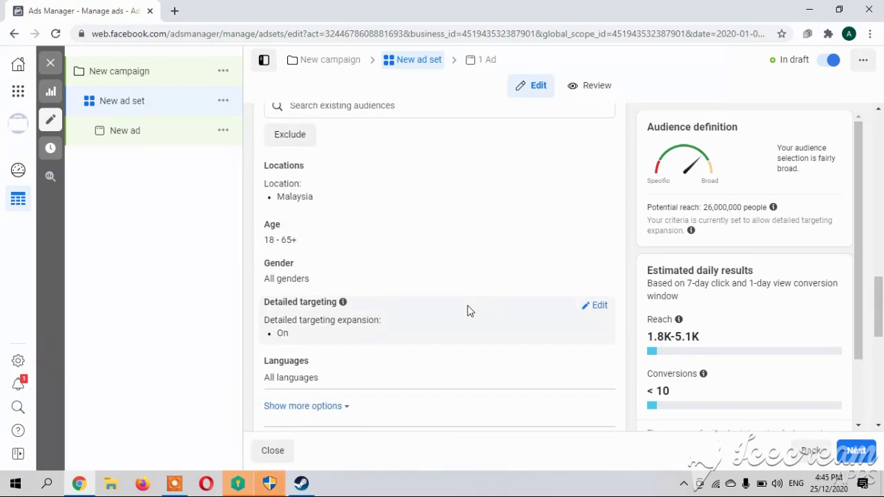
pyautogui.moveTo(691, 231)
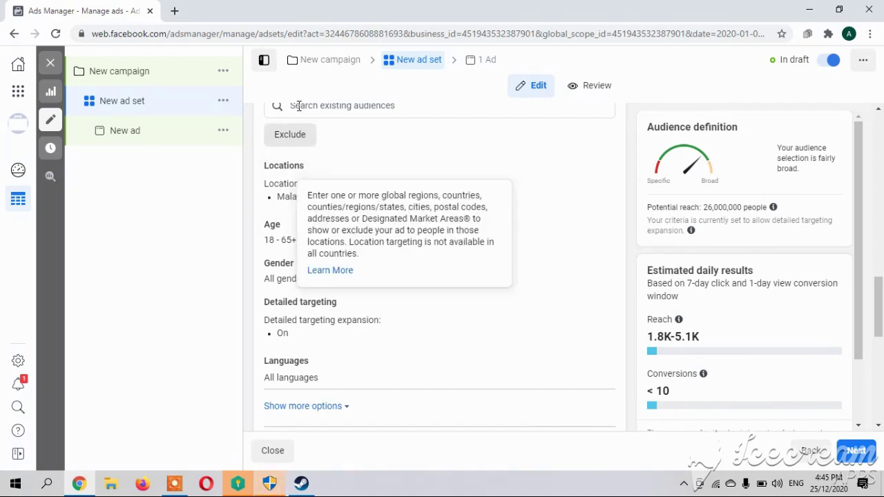
pyautogui.scroll(-7, 353, 274)
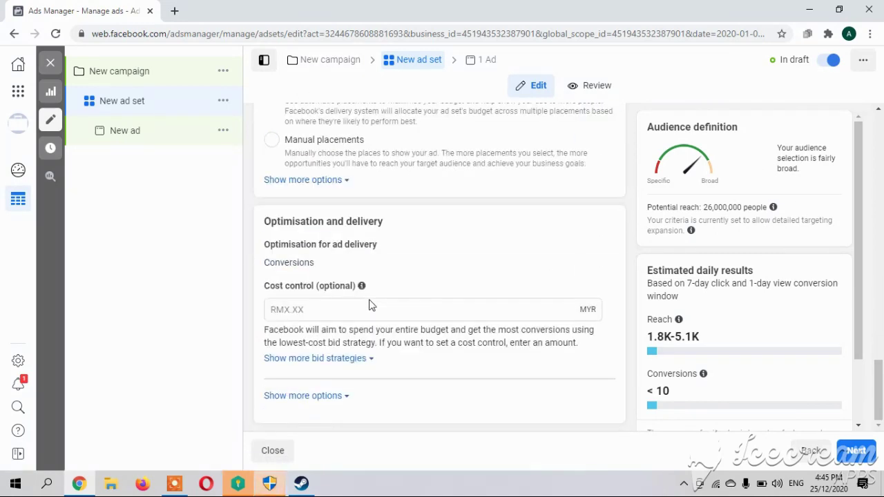
pyautogui.scroll(6, 361, 299)
pyautogui.scroll(10, 369, 304)
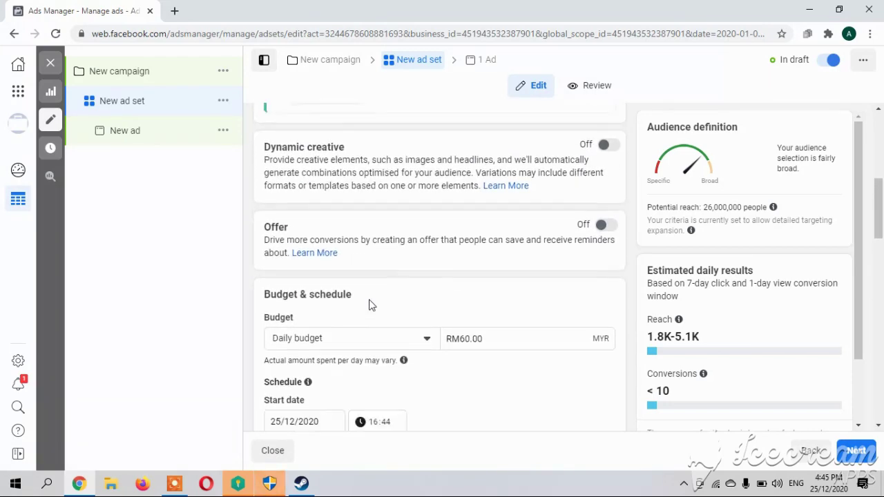
pyautogui.scroll(-1, 493, 289)
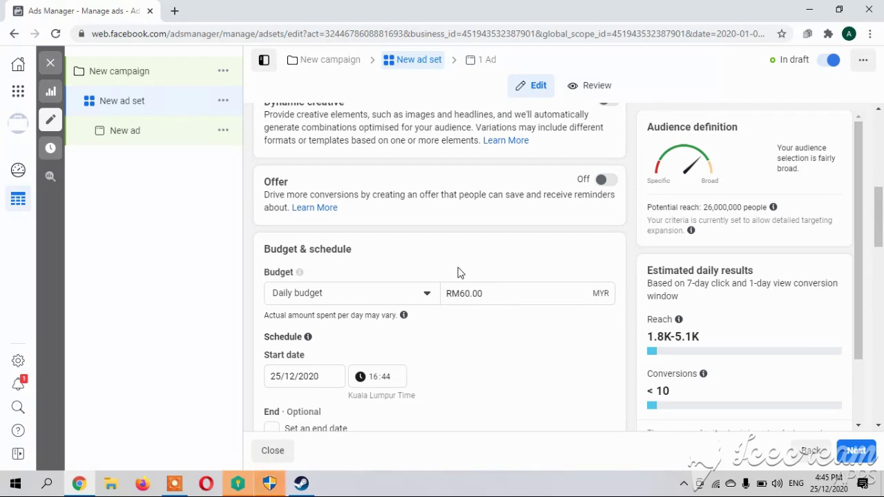
pyautogui.scroll(-1, 625, 332)
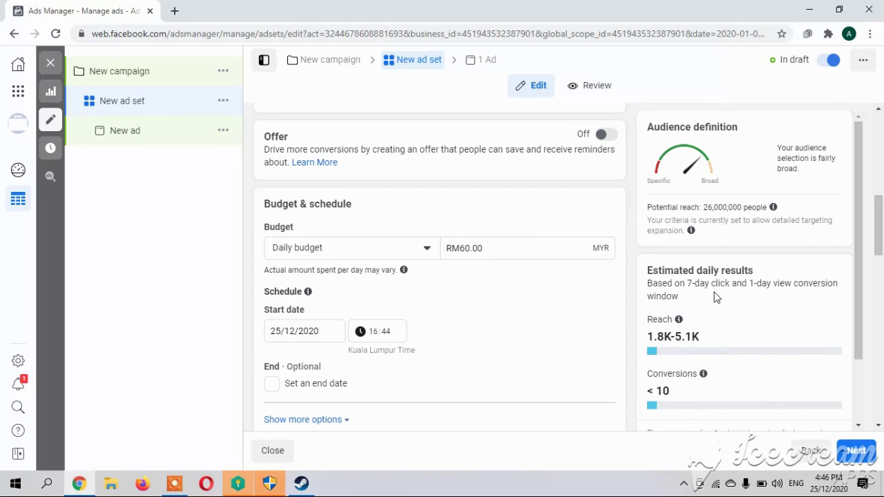
pyautogui.scroll(-1, 501, 358)
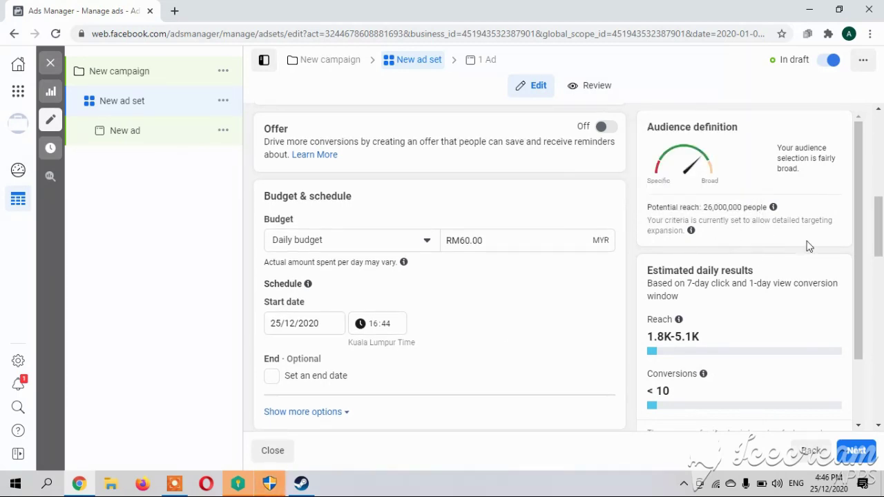
# Add the interest Business to the ad set audience's detailed targeting
pyautogui.scroll(-6, 405, 384)
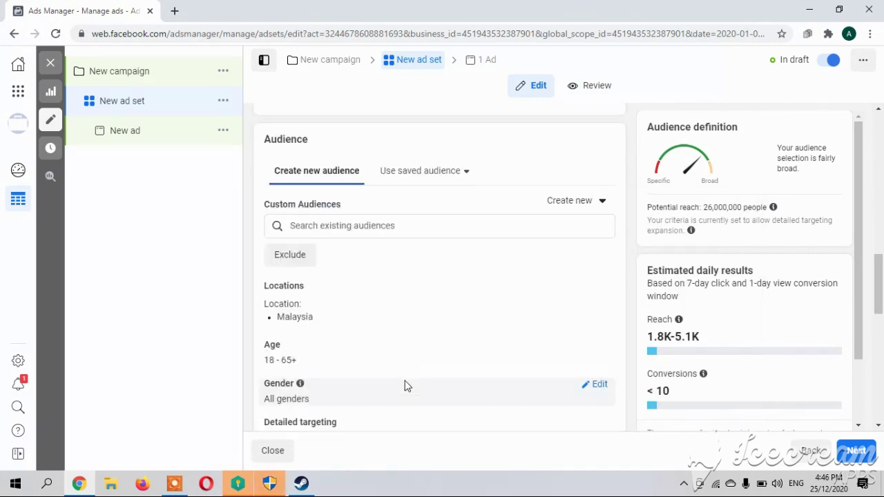
pyautogui.scroll(-1, 387, 332)
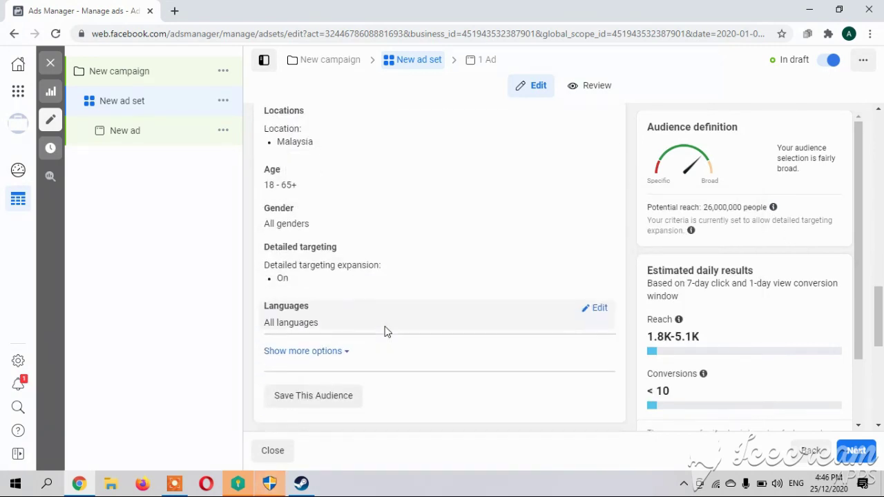
pyautogui.click(601, 251)
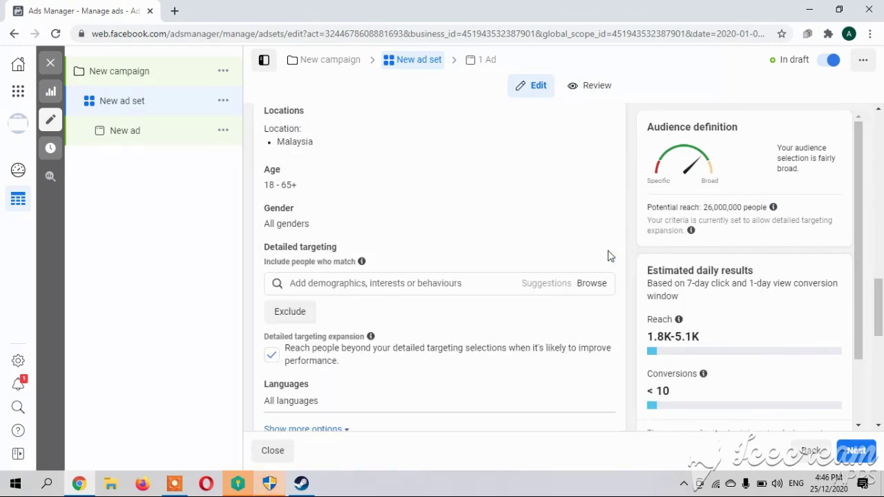
pyautogui.click(370, 285)
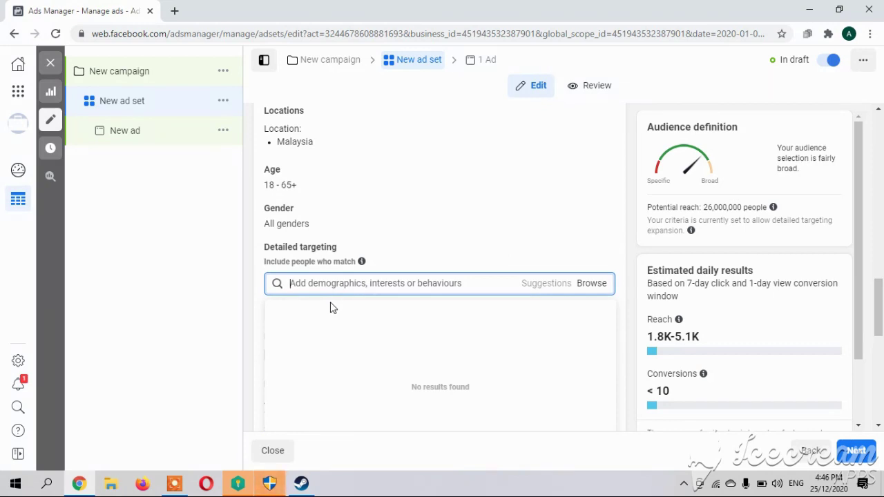
pyautogui.write('business')
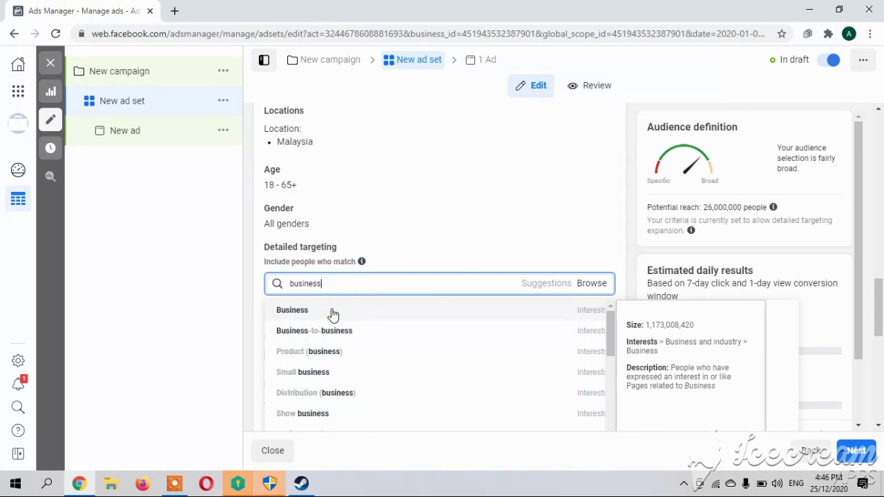
pyautogui.click(333, 315)
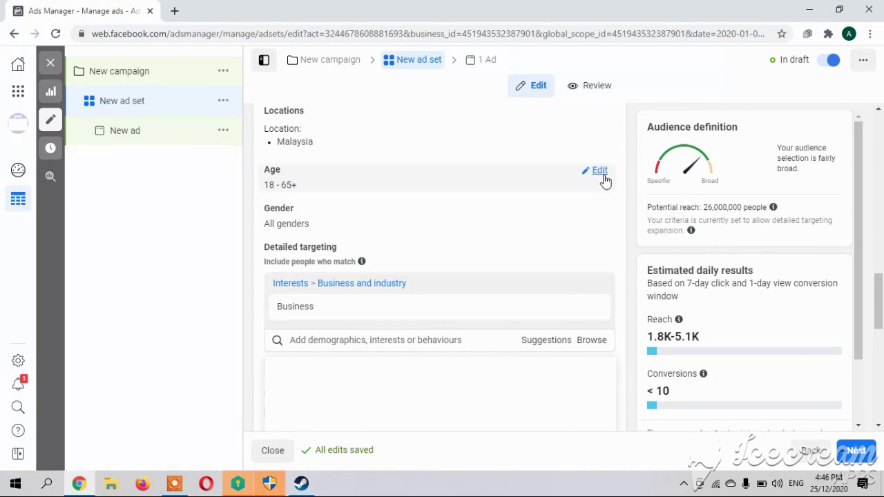
# Set the ad set audience's age range to 25–45
pyautogui.click(604, 178)
pyautogui.click(288, 198)
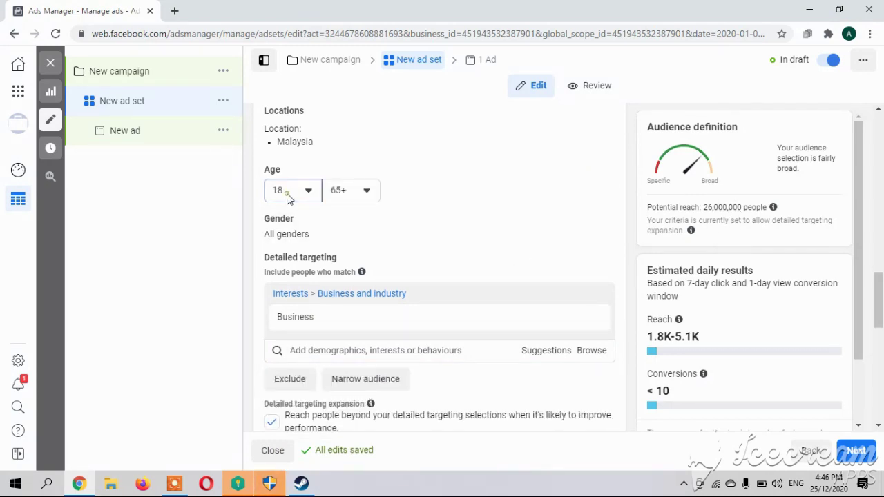
pyautogui.scroll(-3, 306, 312)
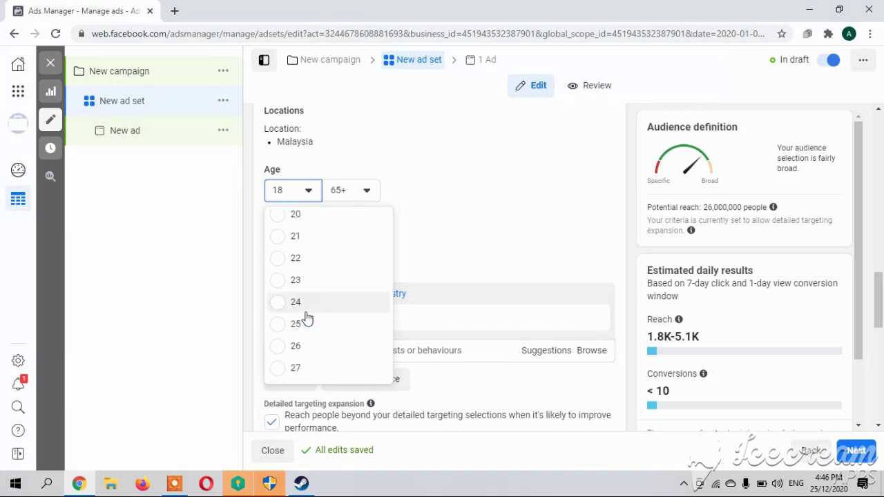
pyautogui.click(302, 317)
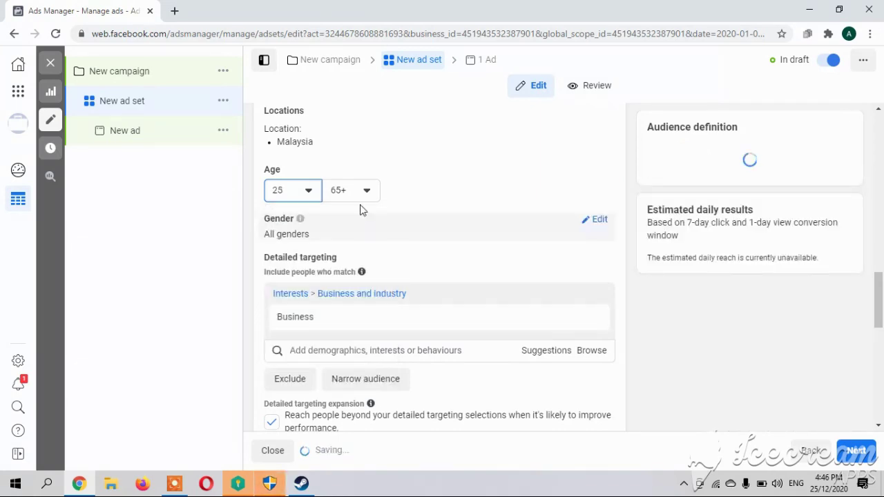
pyautogui.click(366, 192)
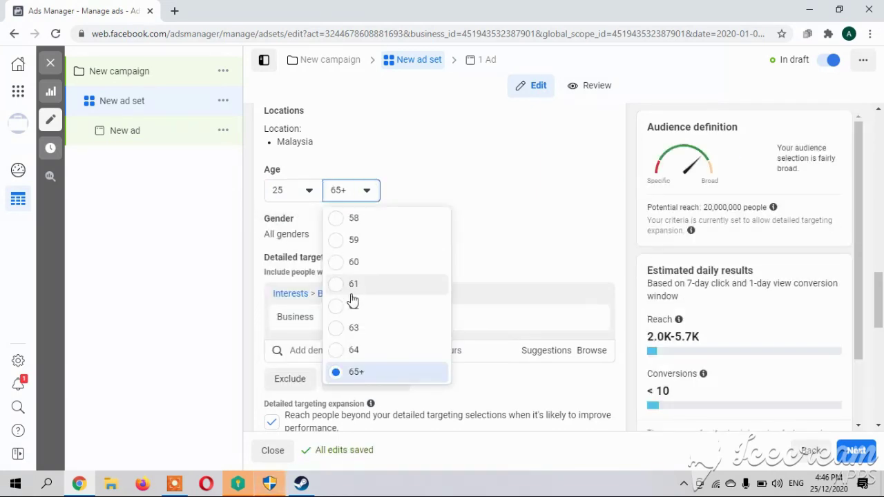
pyautogui.scroll(4, 351, 304)
pyautogui.scroll(3, 356, 235)
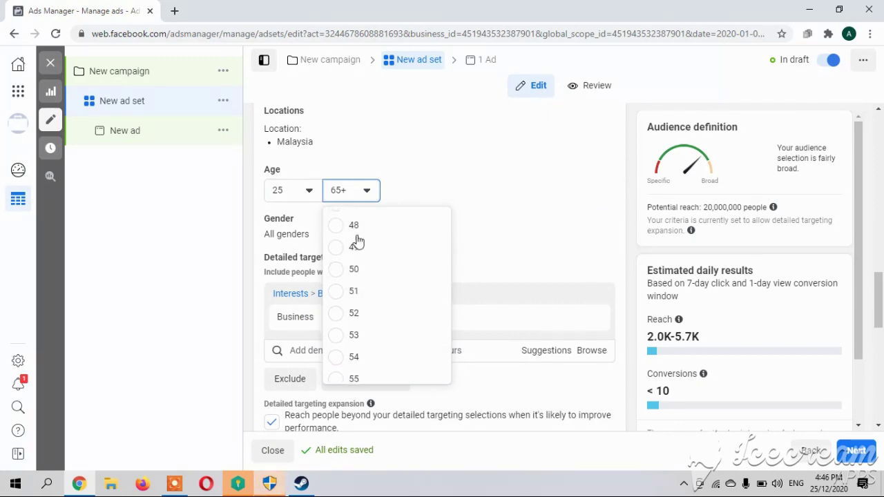
pyautogui.scroll(2, 338, 232)
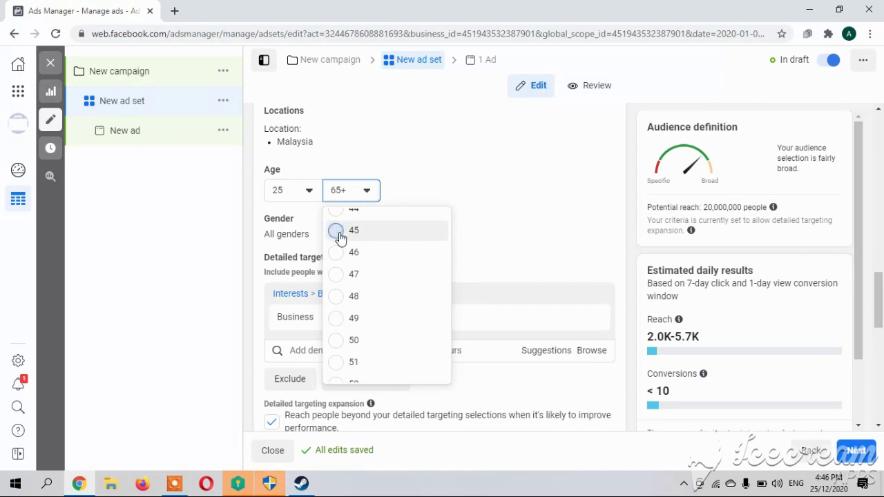
pyautogui.click(339, 234)
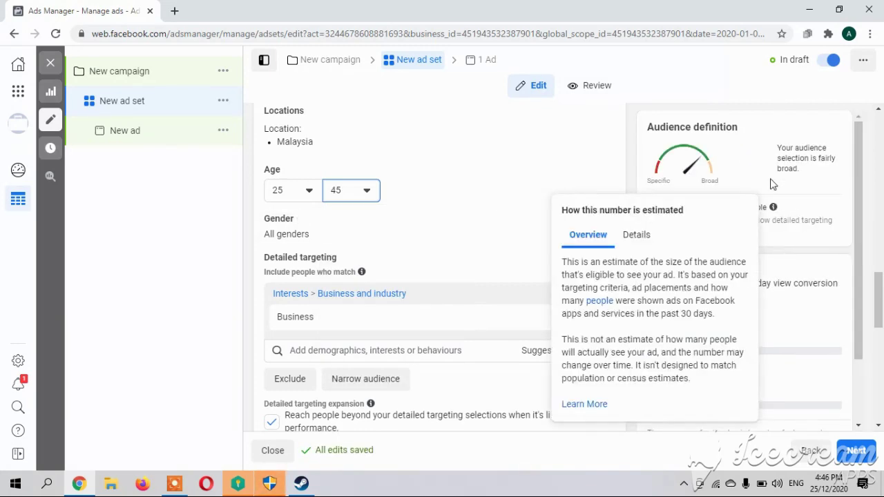
# Review the audience's location, age, gender and detailed targeting settings alongside the reach and daily results estimates
pyautogui.scroll(-1, 681, 272)
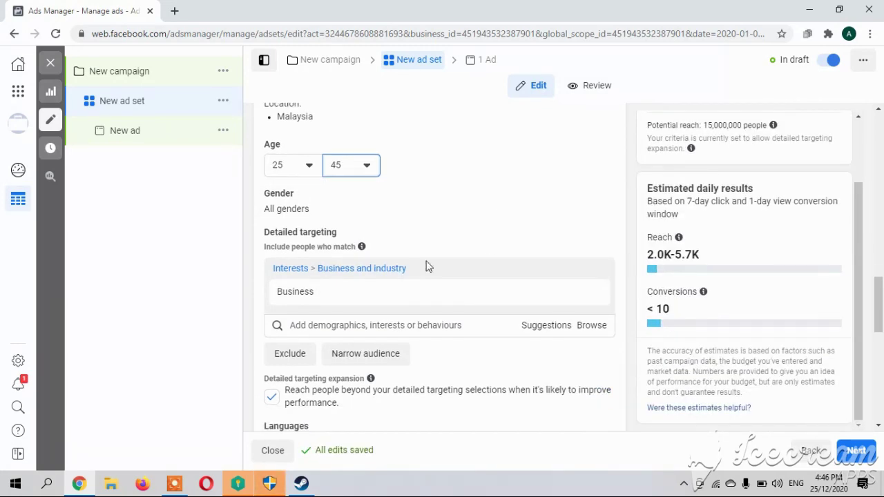
pyautogui.scroll(-1, 400, 298)
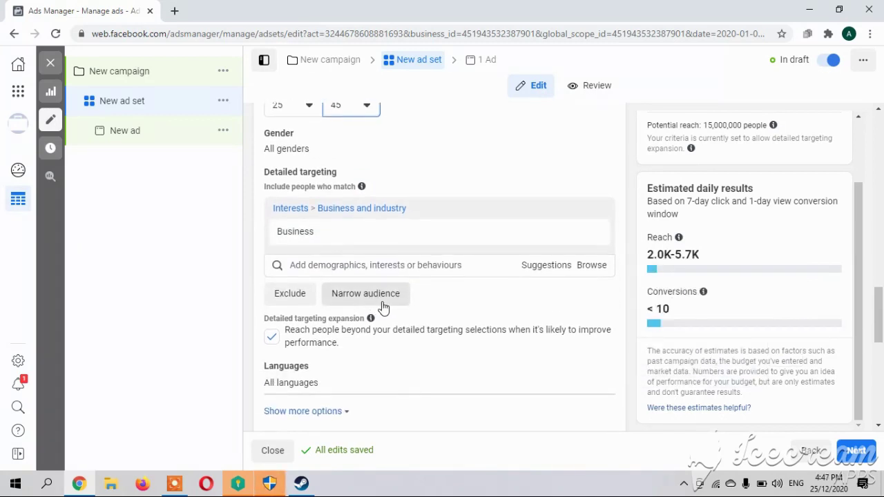
pyautogui.scroll(3, 389, 253)
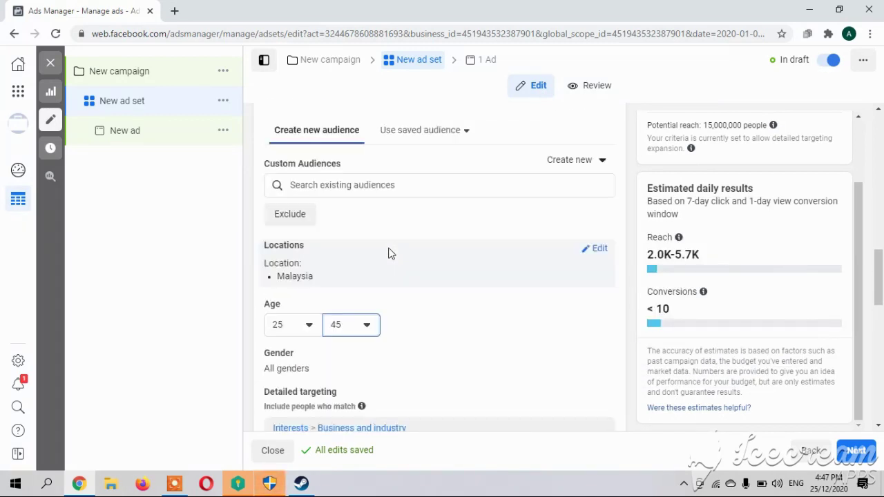
pyautogui.scroll(-1, 389, 253)
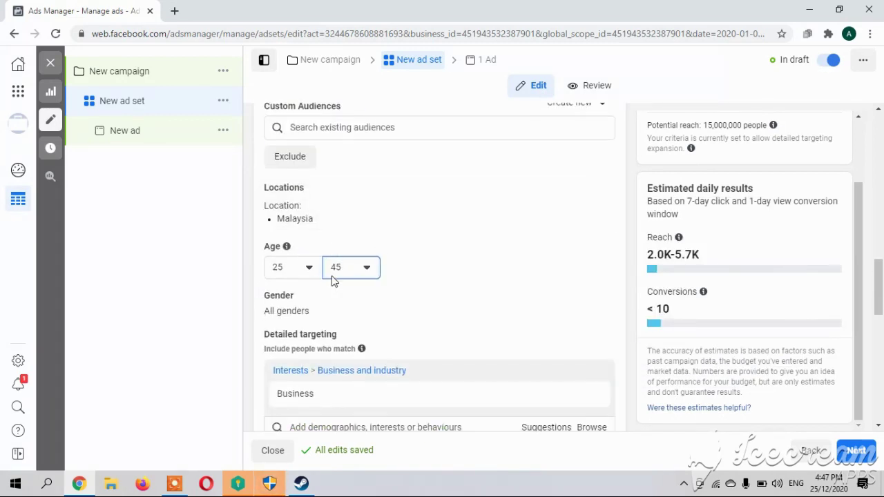
pyautogui.scroll(3, 618, 279)
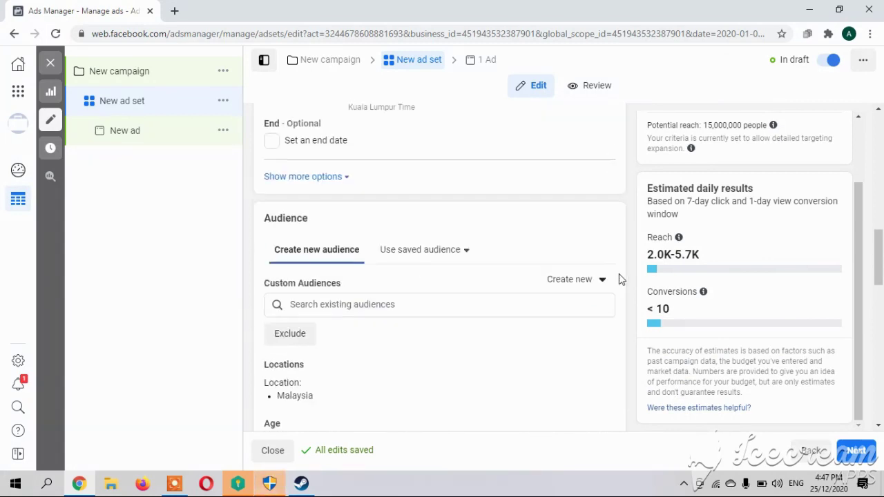
pyautogui.scroll(-1, 703, 225)
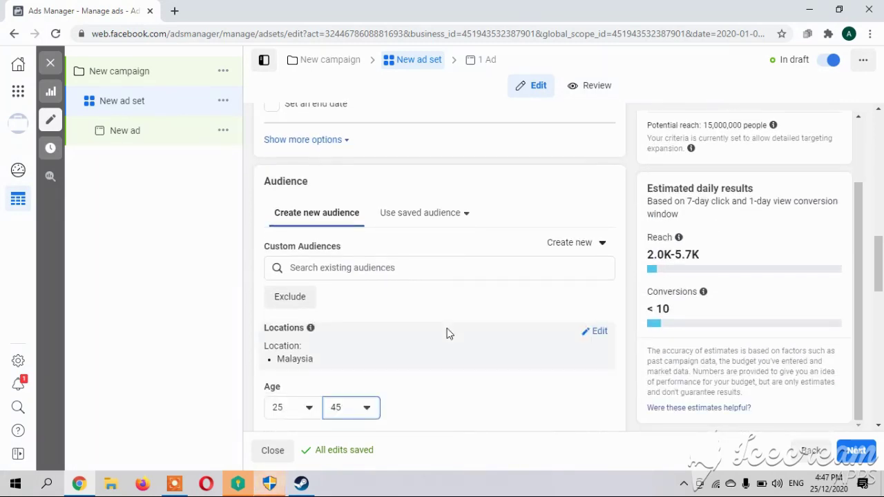
pyautogui.scroll(-3, 447, 333)
pyautogui.scroll(-1, 467, 336)
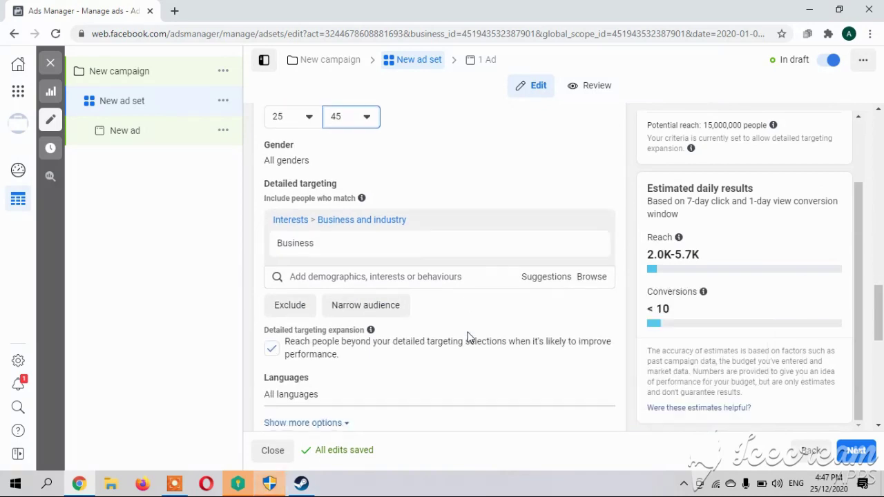
# Narrow the detailed targeting so people must also match the behaviour Facebook Page admins
pyautogui.click(361, 306)
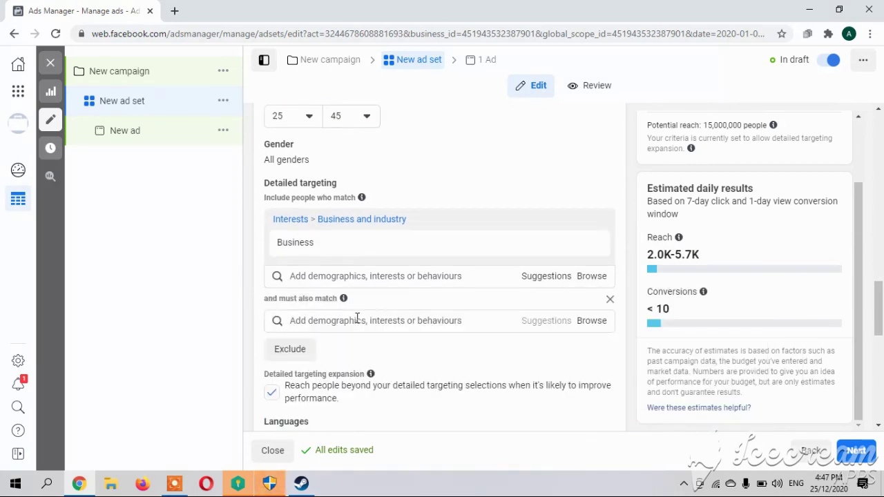
pyautogui.click(357, 322)
pyautogui.write('facebook page')
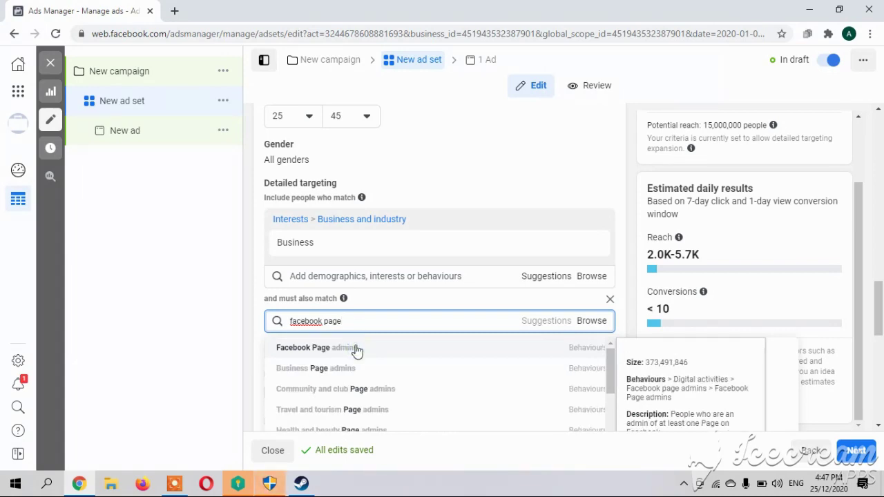
pyautogui.click(357, 351)
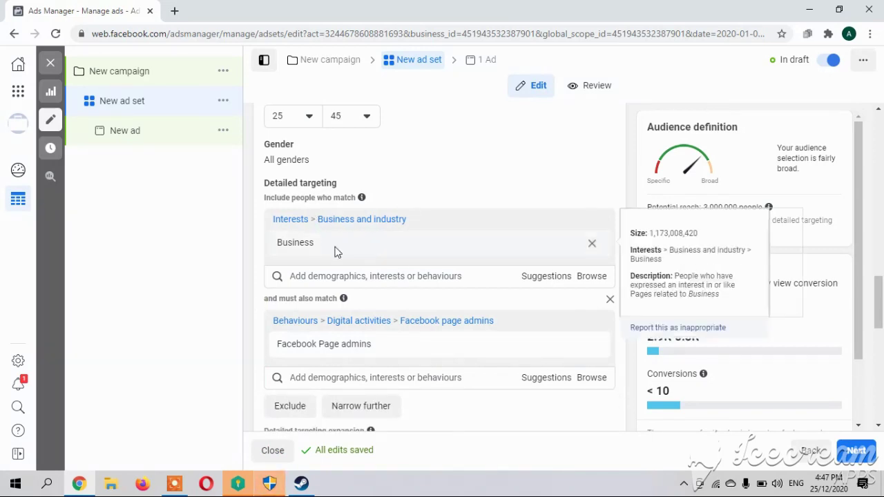
pyautogui.moveTo(362, 198)
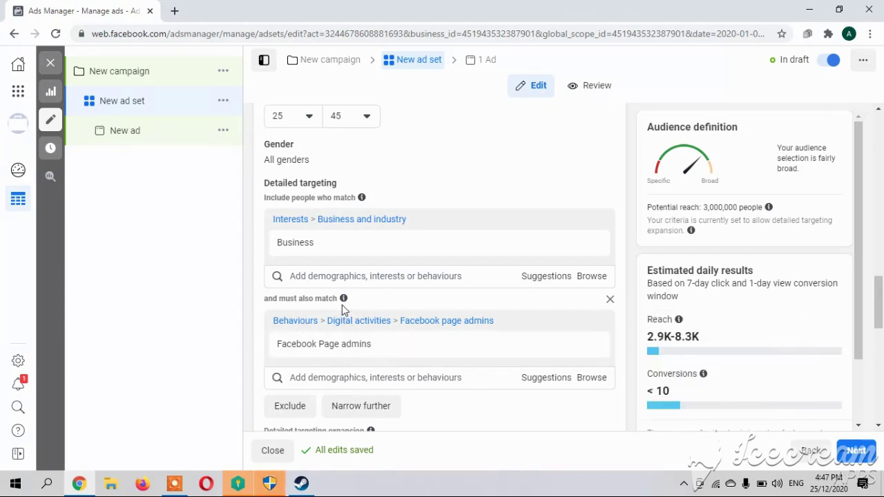
pyautogui.moveTo(344, 302)
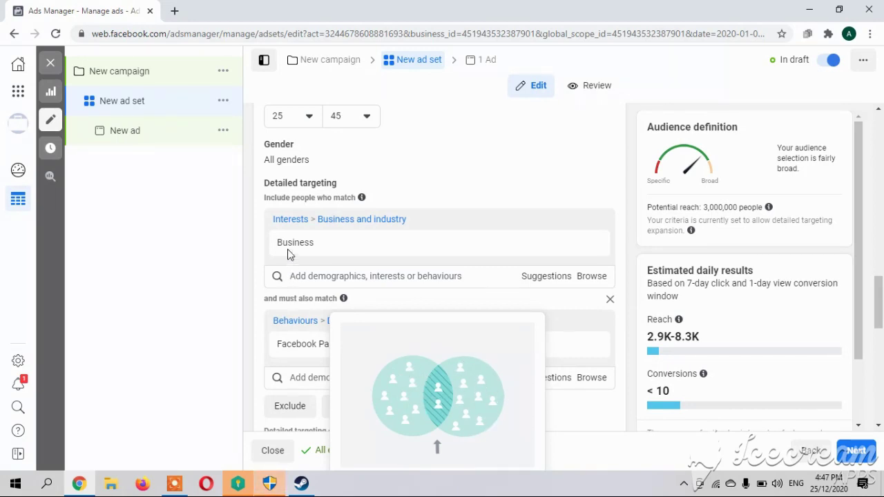
pyautogui.moveTo(330, 355)
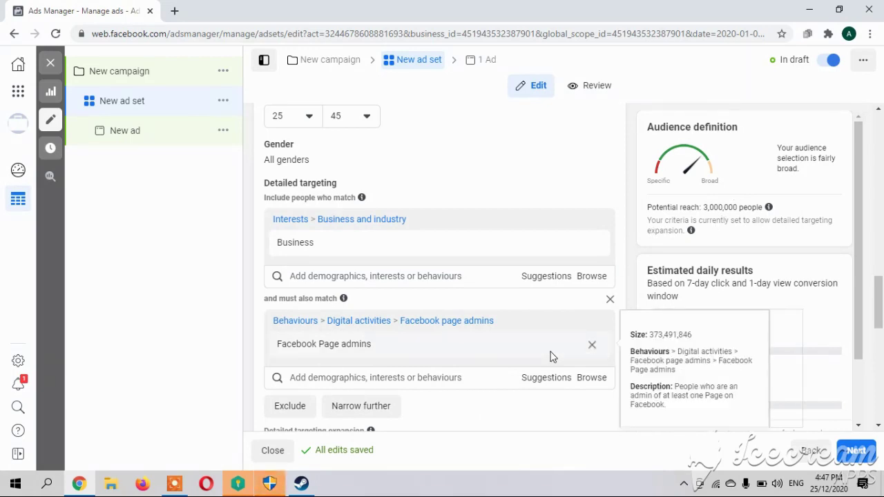
# Exclude people who match the interests Bangladesh and Nepal from the detailed targeting
pyautogui.scroll(-2, 553, 357)
pyautogui.click(292, 283)
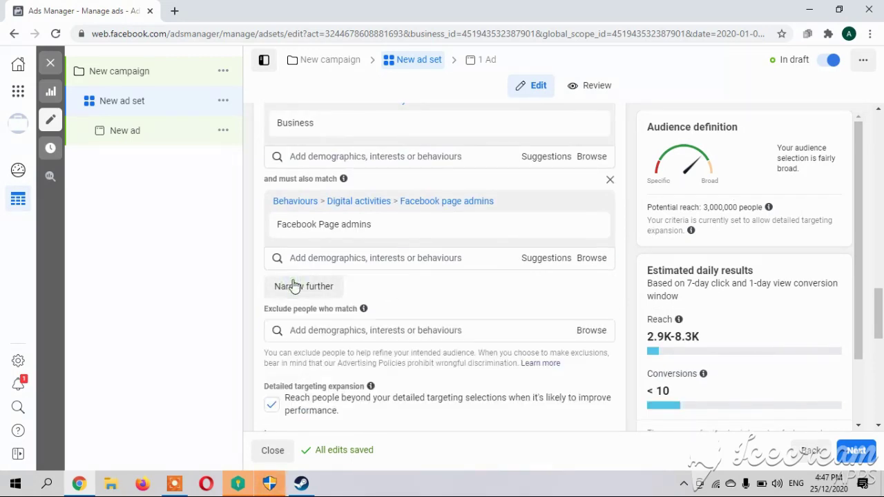
pyautogui.click(413, 330)
pyautogui.write('bang')
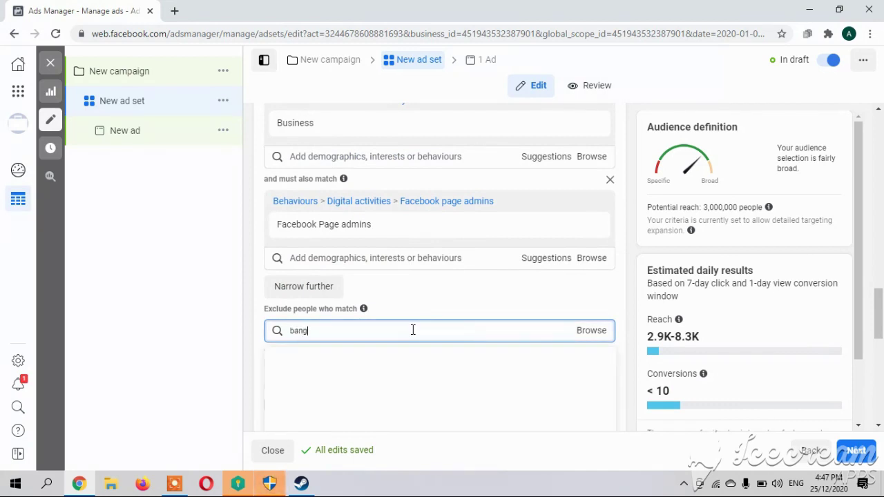
pyautogui.write('la')
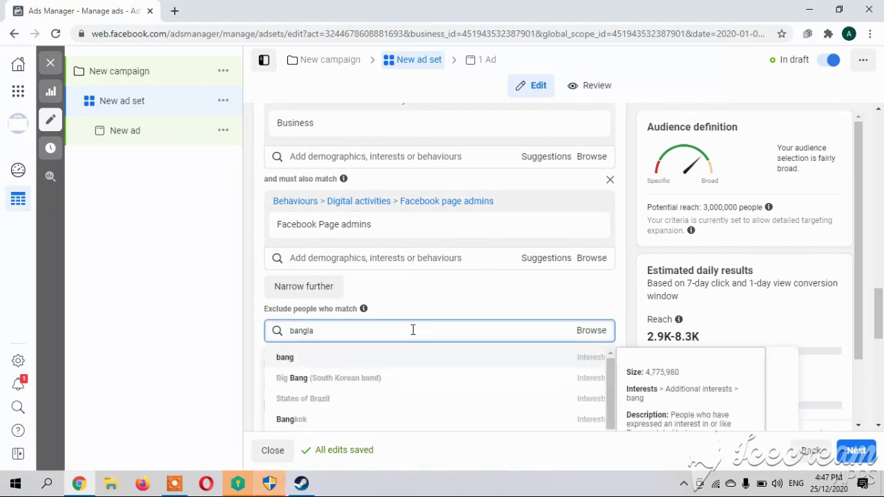
pyautogui.click(400, 362)
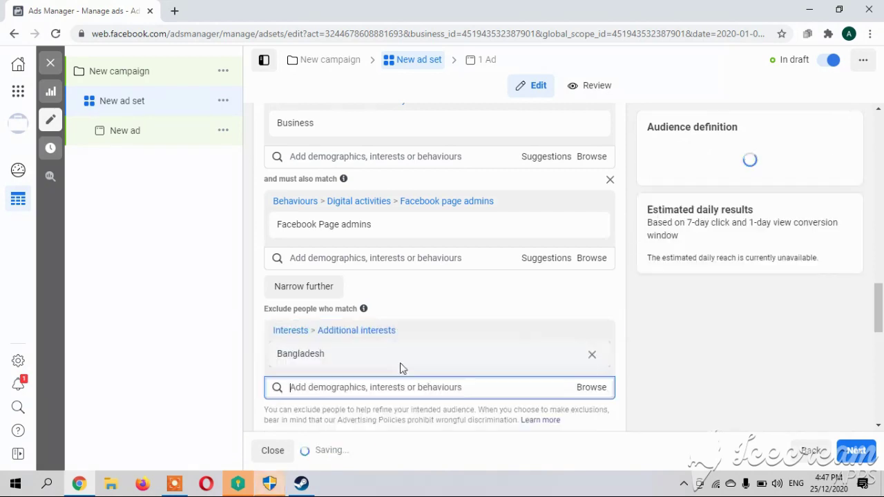
pyautogui.write('nepal')
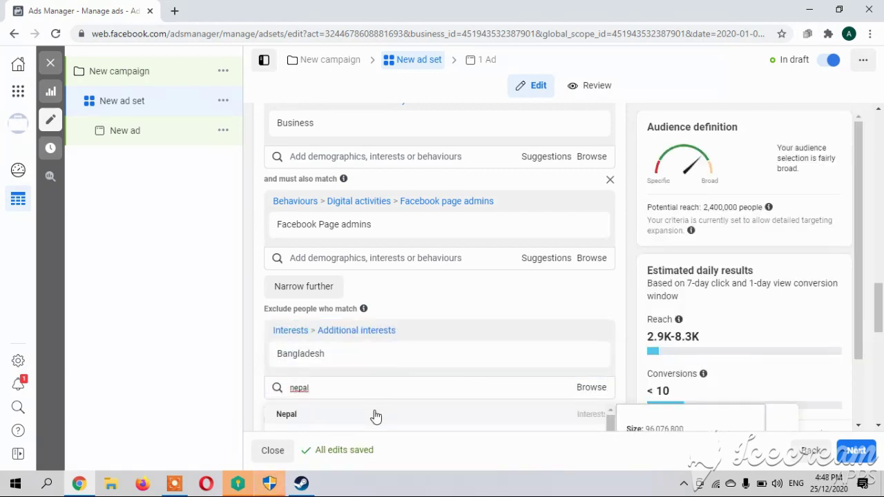
pyautogui.click(375, 415)
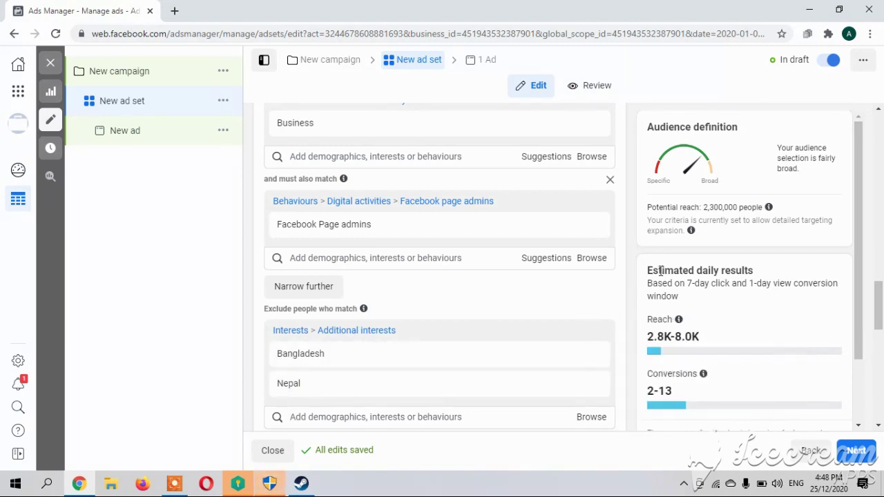
pyautogui.scroll(-3, 679, 330)
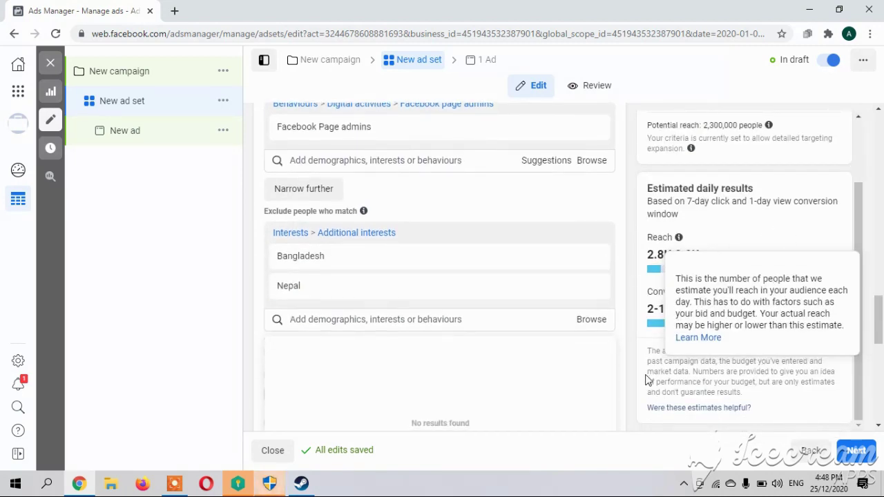
pyautogui.click(641, 358)
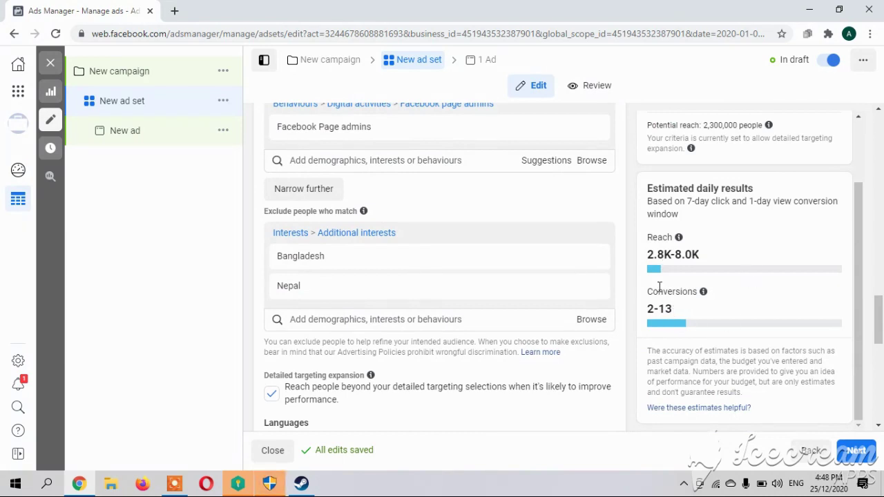
# Show the audience's additional options and look over the optimisation and delivery settings
pyautogui.scroll(-2, 553, 390)
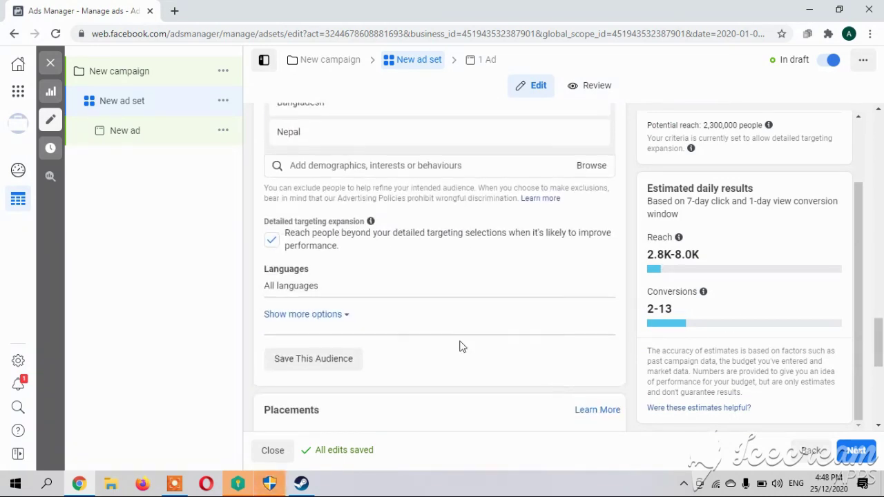
pyautogui.click(327, 316)
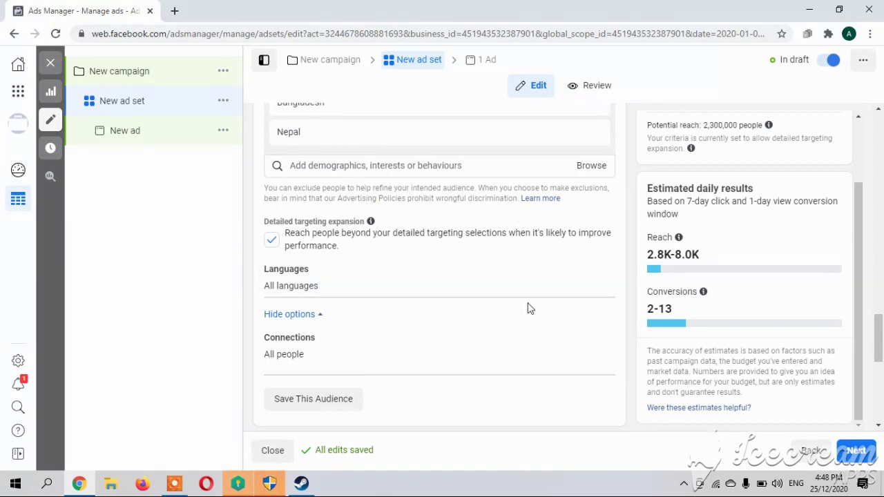
pyautogui.scroll(-7, 529, 308)
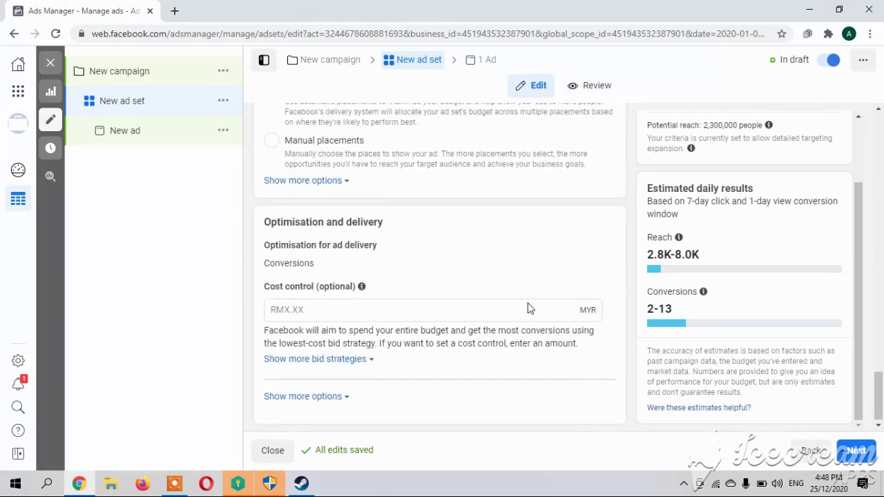
# Show the additional placement options, switch the ad set to manual placements and deselect the Audience Network platform
pyautogui.scroll(1, 529, 309)
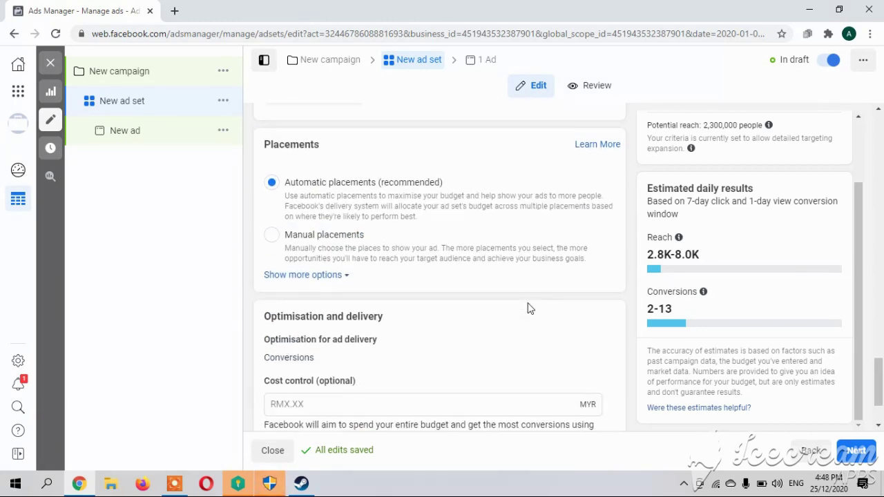
pyautogui.click(284, 276)
pyautogui.click(274, 238)
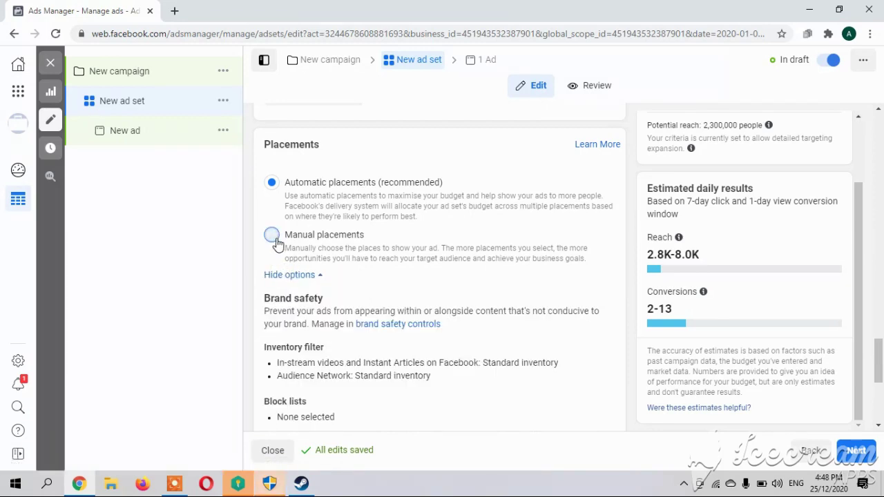
pyautogui.scroll(-2, 393, 276)
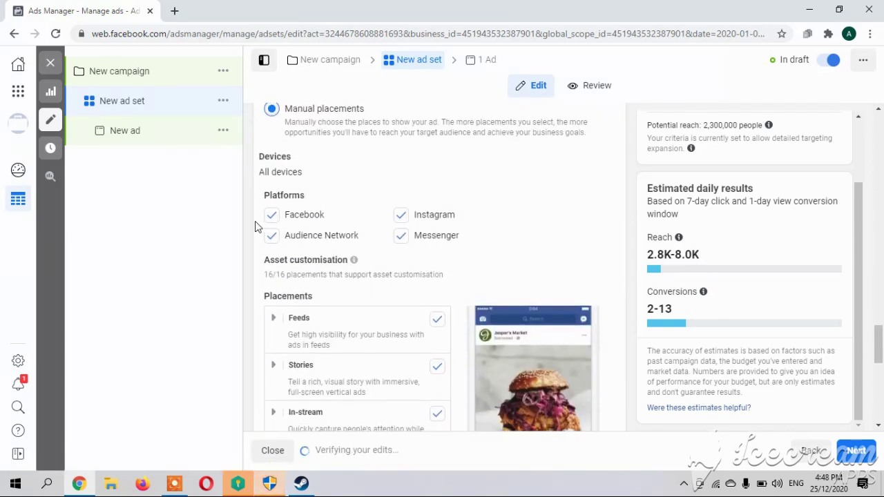
pyautogui.click(272, 237)
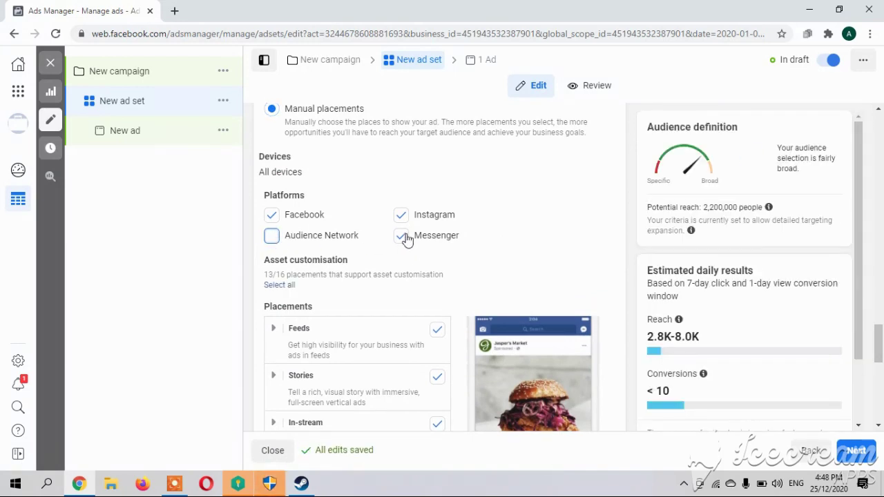
# Deselect the Messenger platform in the ad set's manual placements
pyautogui.click(401, 236)
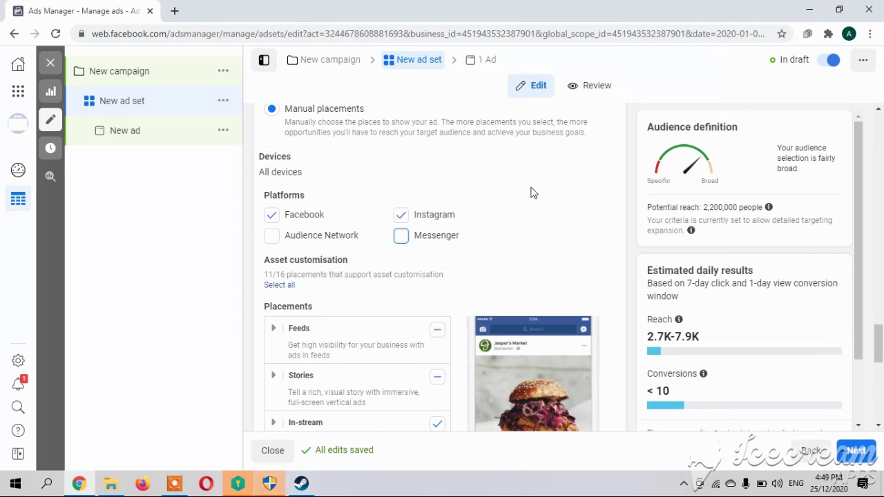
pyautogui.scroll(6, 532, 192)
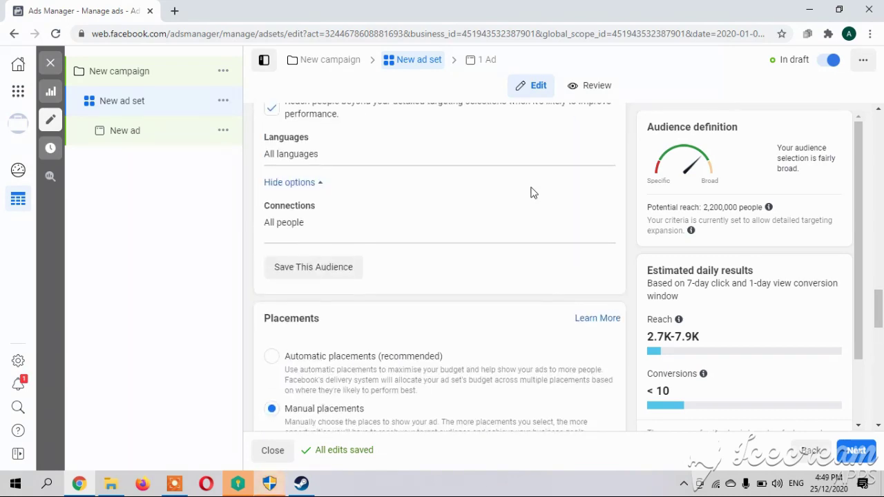
pyautogui.scroll(1, 530, 191)
pyautogui.scroll(-6, 530, 191)
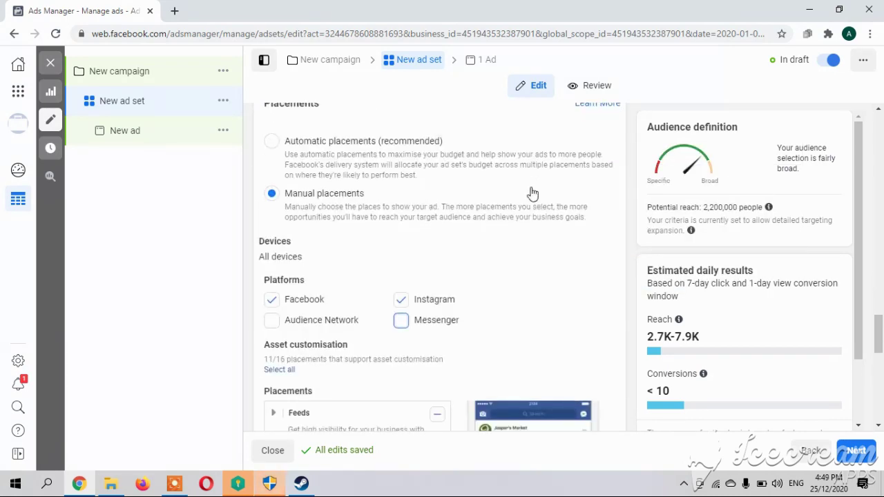
pyautogui.scroll(-1, 466, 282)
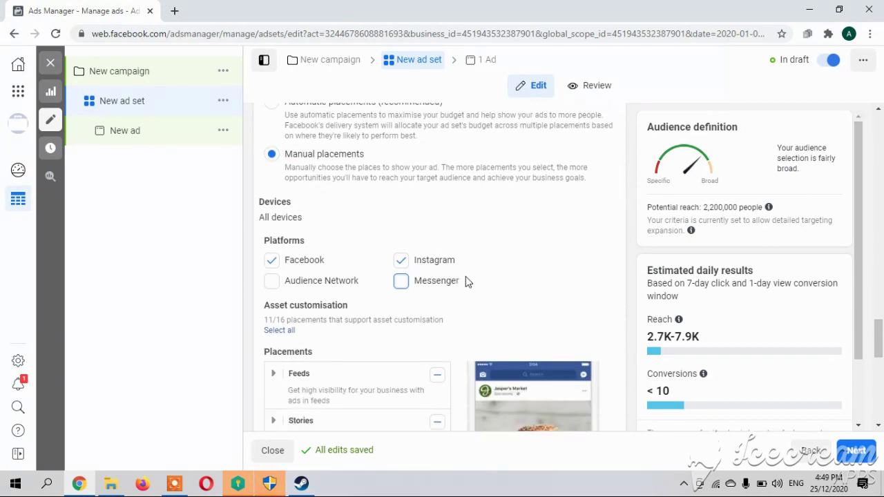
pyautogui.scroll(1, 465, 282)
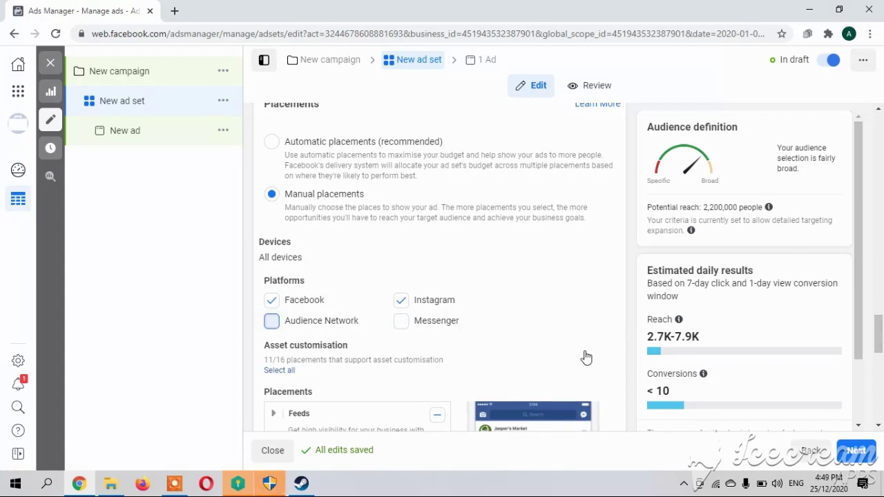
# Select the Audience Network platform again to compare the audience estimates, and deselect it
pyautogui.press('space')
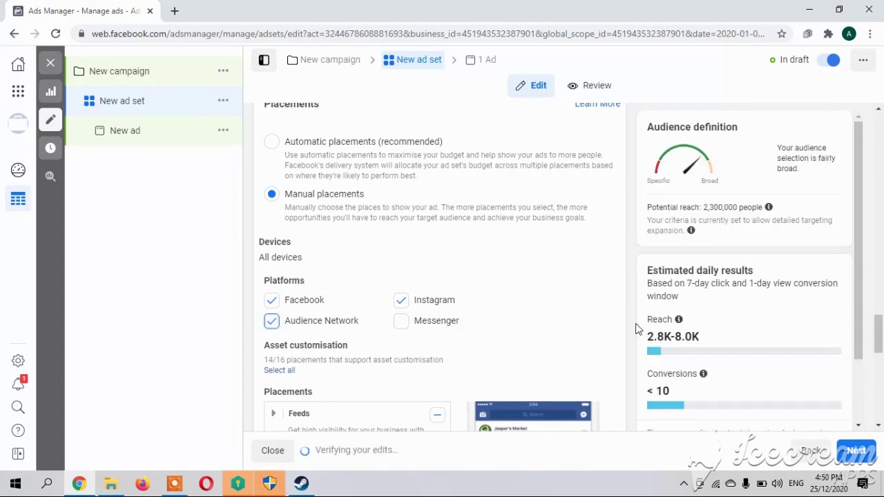
pyautogui.scroll(-1, 691, 353)
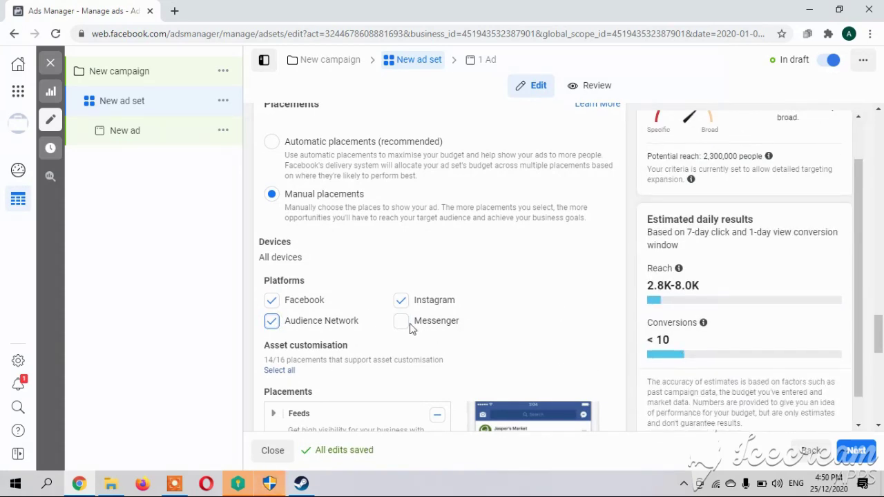
pyautogui.click(269, 330)
# Review the ad set's age range, detailed targeting, exclusions, platforms and placement list
pyautogui.scroll(3, 545, 280)
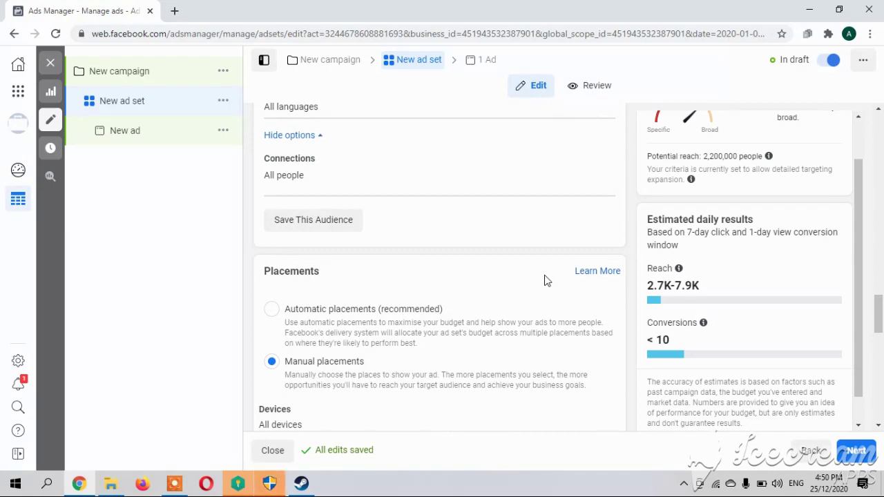
pyautogui.scroll(10, 544, 280)
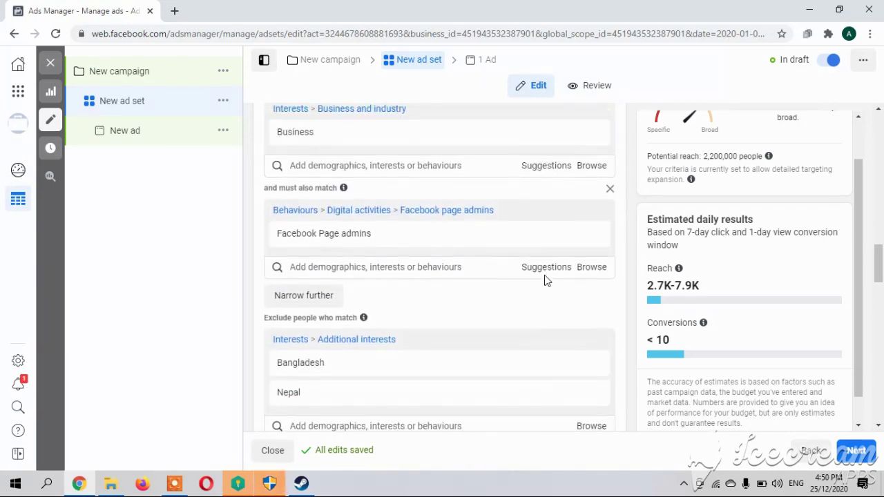
pyautogui.scroll(1, 546, 280)
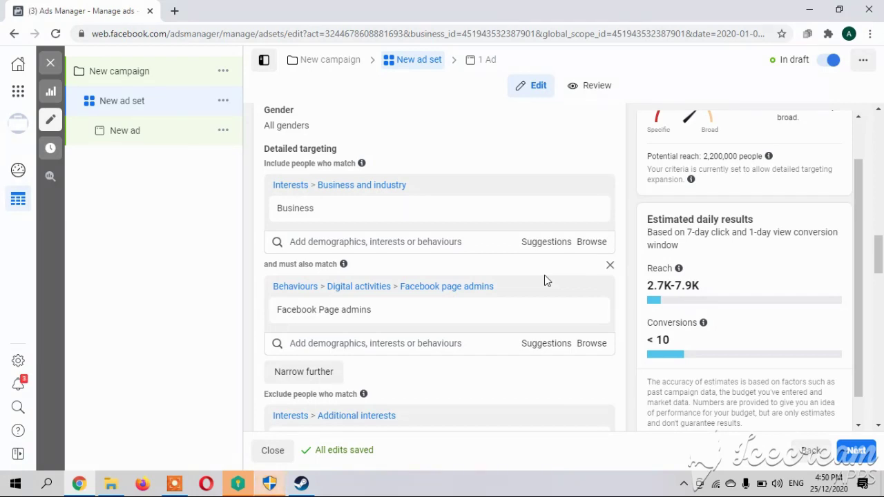
pyautogui.scroll(4, 545, 280)
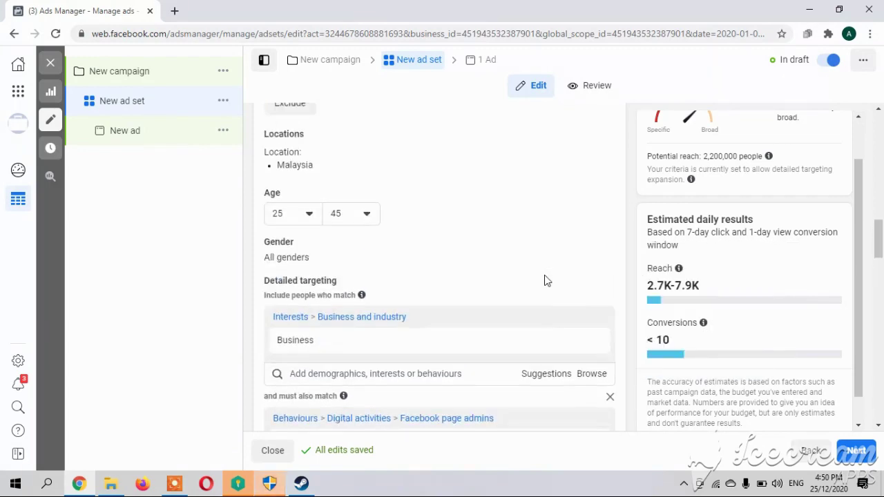
pyautogui.scroll(-7, 544, 280)
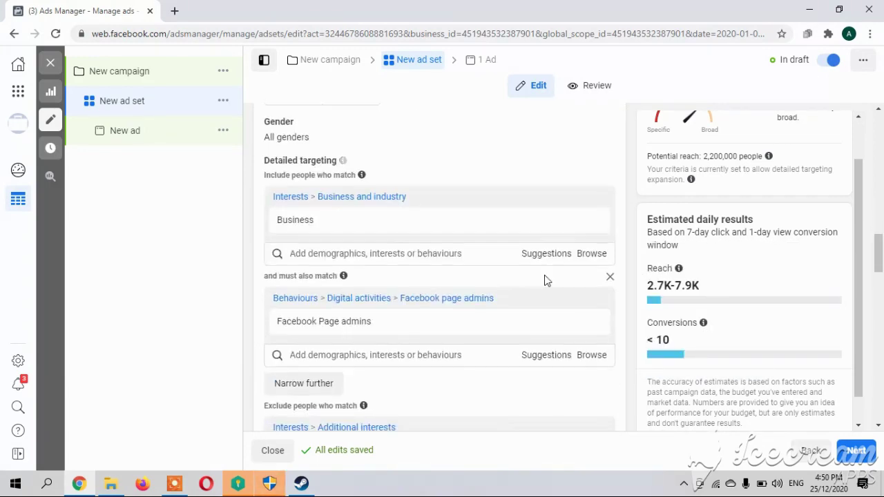
pyautogui.scroll(-5, 544, 280)
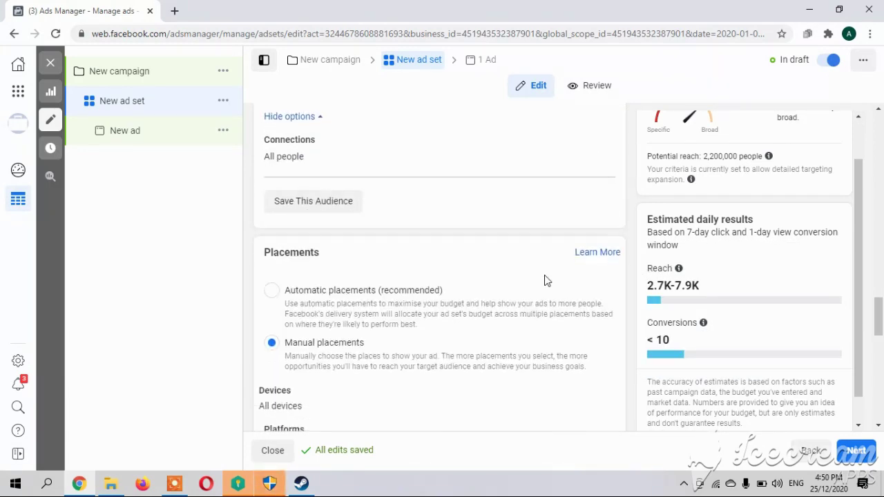
pyautogui.scroll(-8, 544, 280)
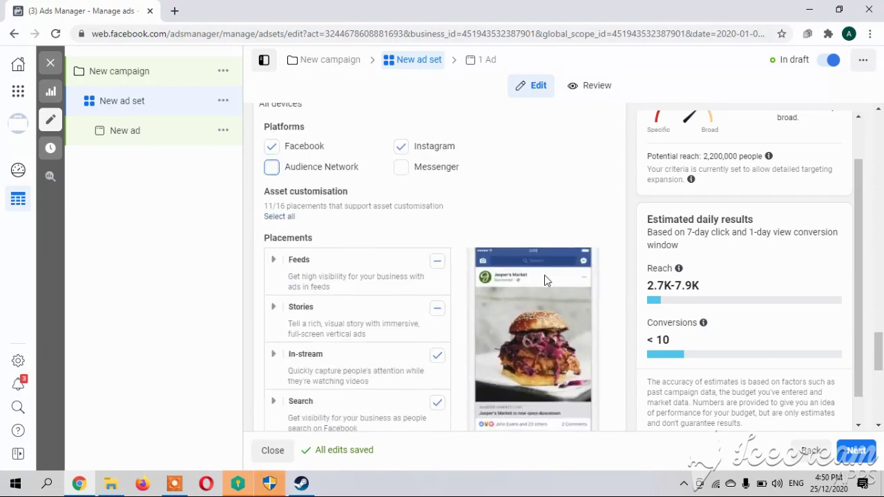
pyautogui.scroll(-2, 544, 280)
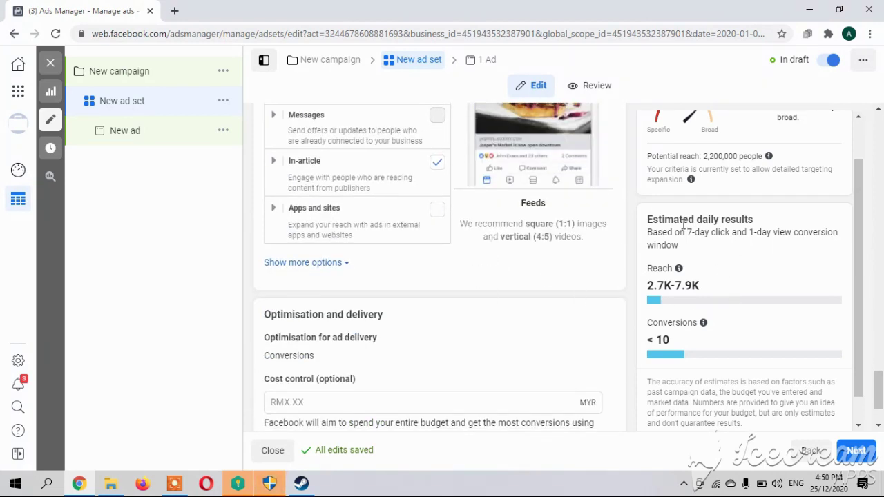
# Open the new ad and look over its format, media, primary text, headline and destination fields
pyautogui.click(491, 62)
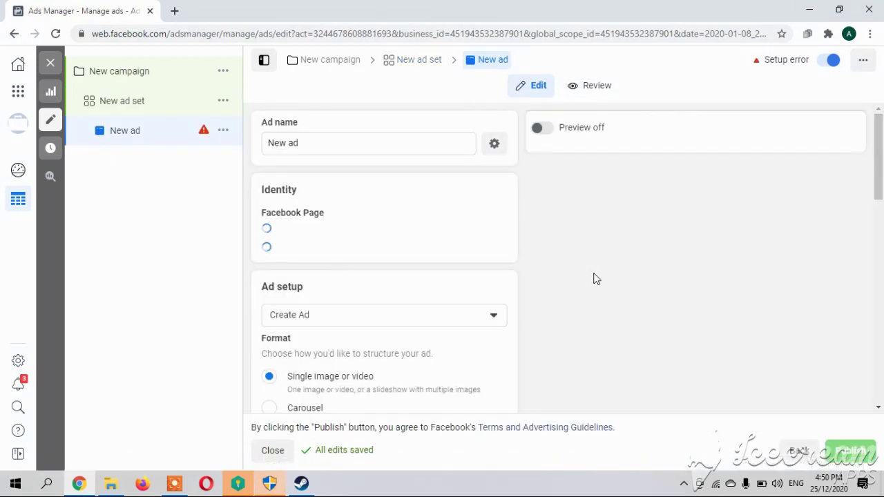
pyautogui.scroll(-8, 454, 358)
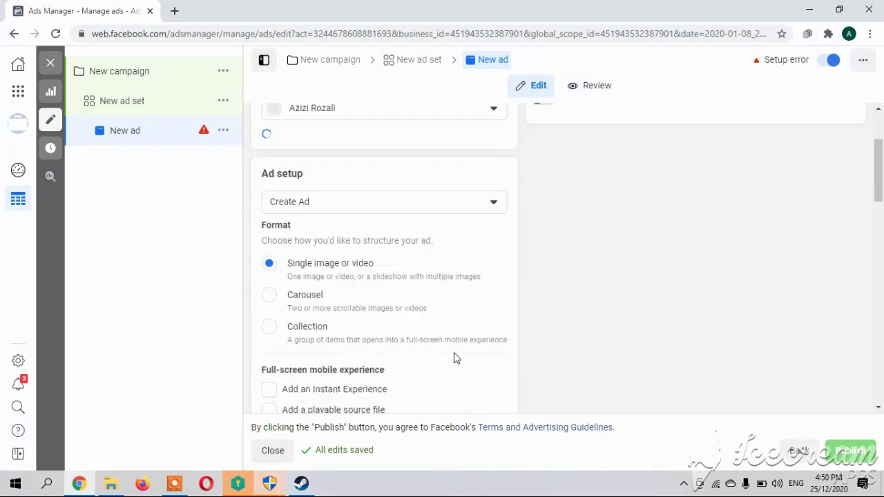
pyautogui.scroll(-1, 454, 358)
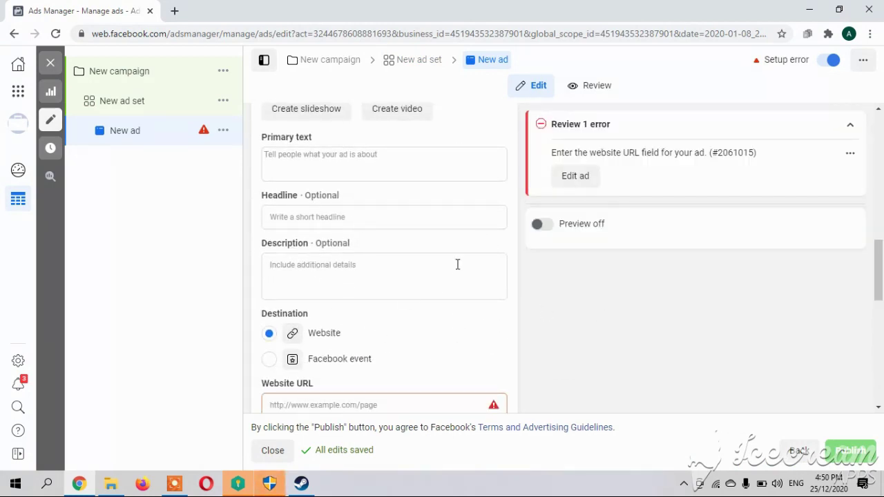
pyautogui.scroll(-1, 485, 245)
pyautogui.scroll(2, 485, 245)
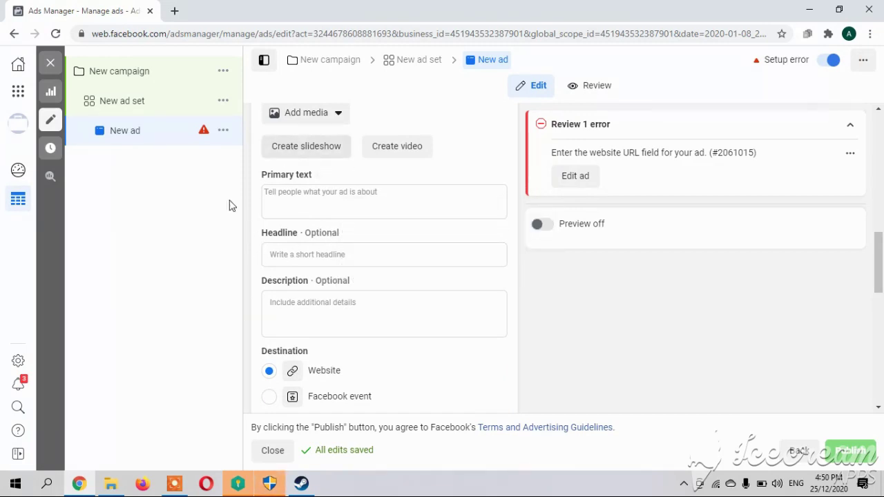
# Return to the new ad set and examine its location, age, detailed targeting and estimated daily results
pyautogui.click(425, 66)
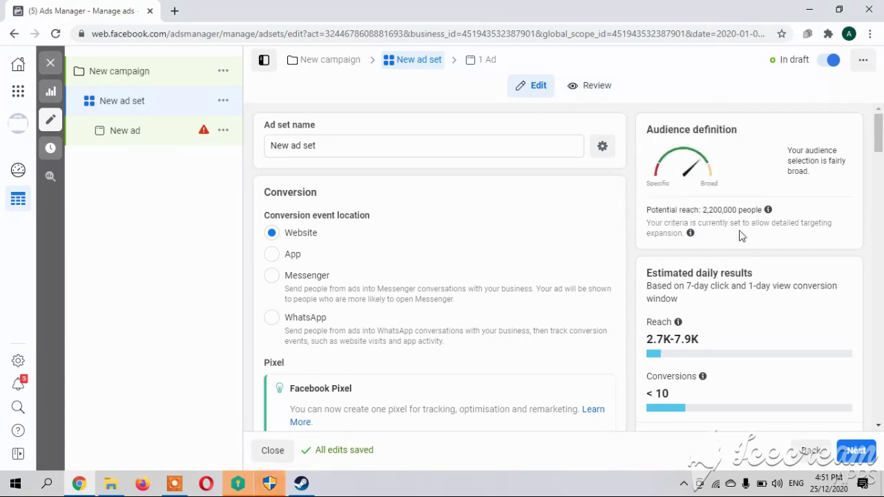
pyautogui.scroll(-8, 630, 274)
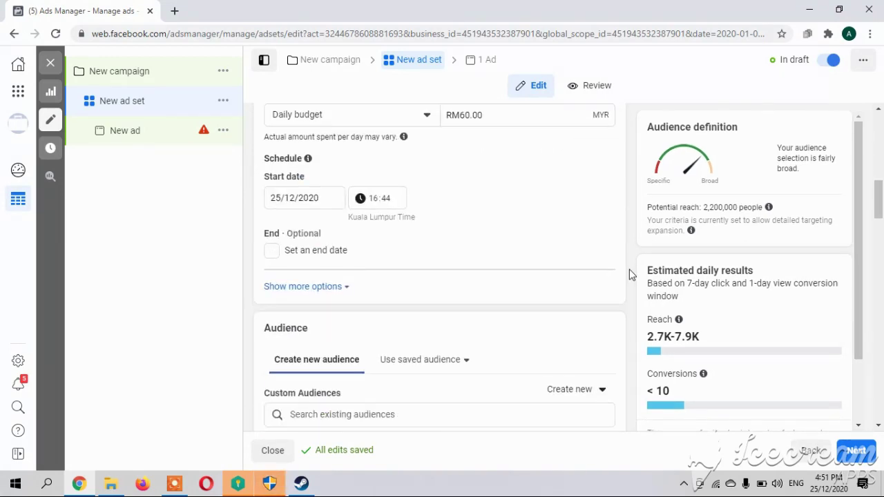
pyautogui.scroll(-4, 630, 273)
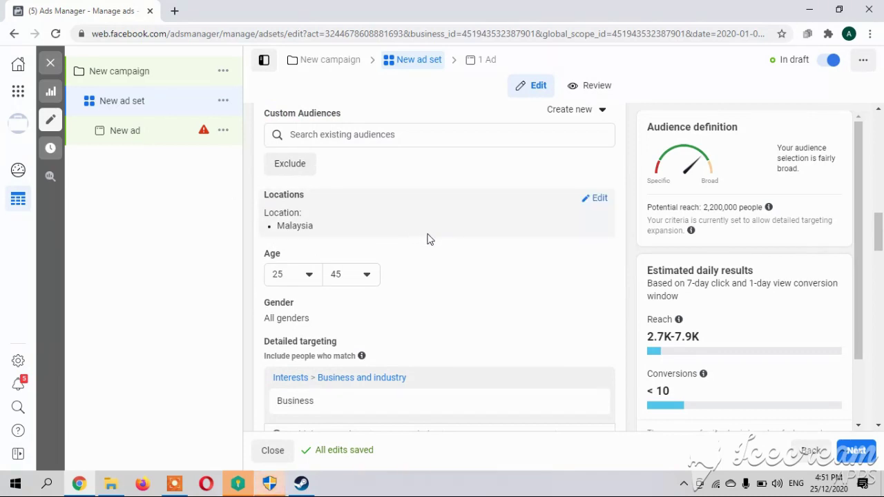
pyautogui.scroll(-3, 714, 315)
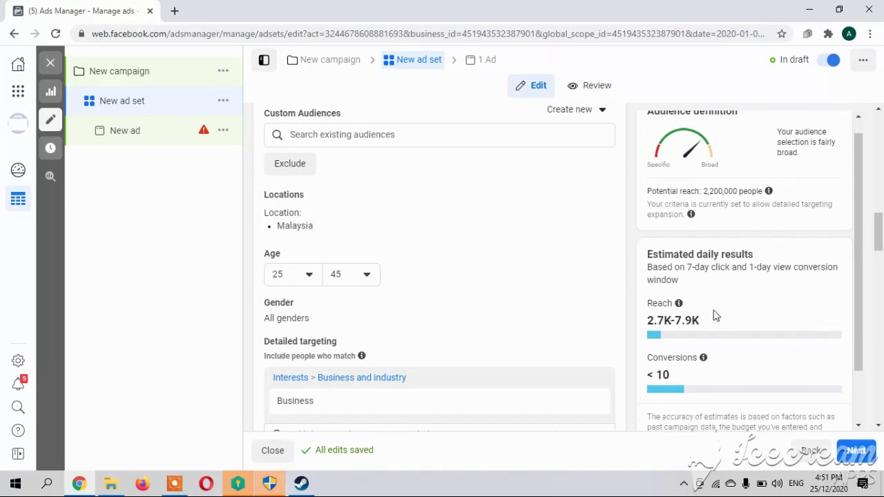
pyautogui.scroll(3, 714, 315)
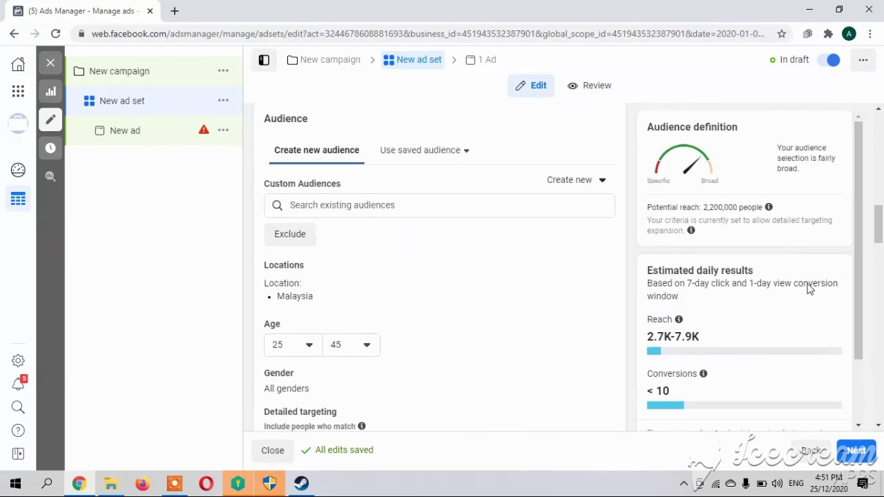
pyautogui.scroll(3, 492, 301)
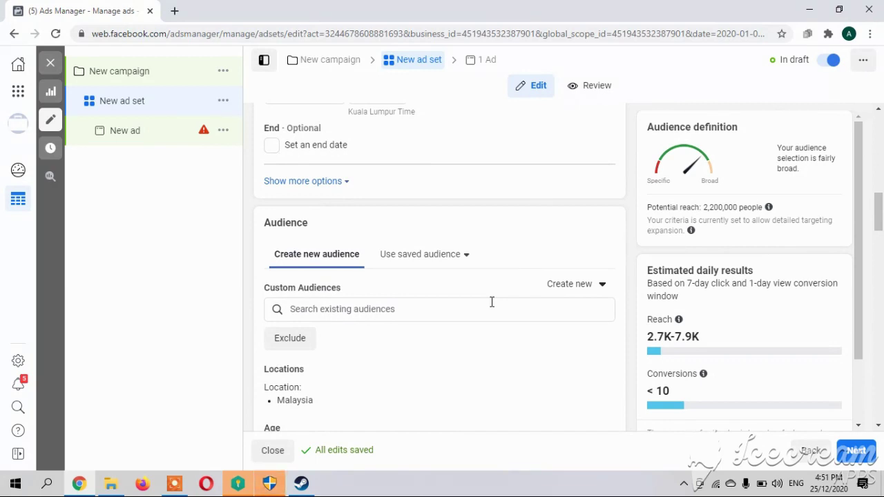
pyautogui.scroll(-3, 492, 304)
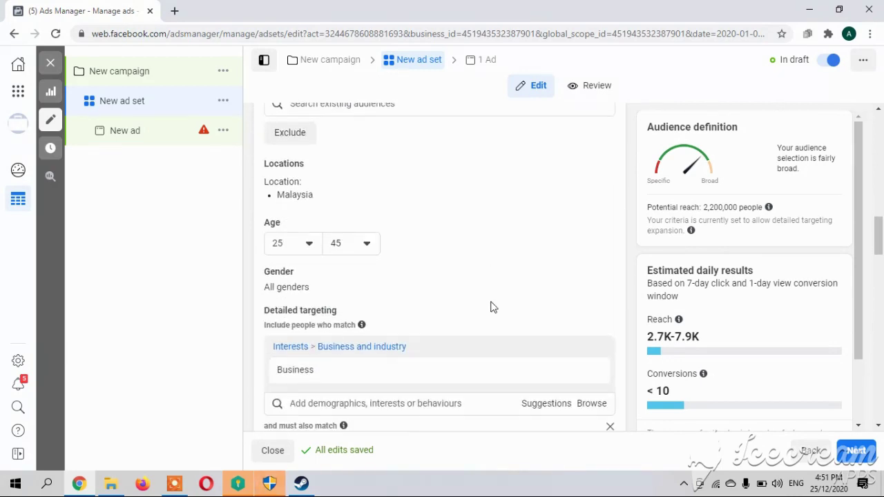
pyautogui.scroll(-3, 484, 276)
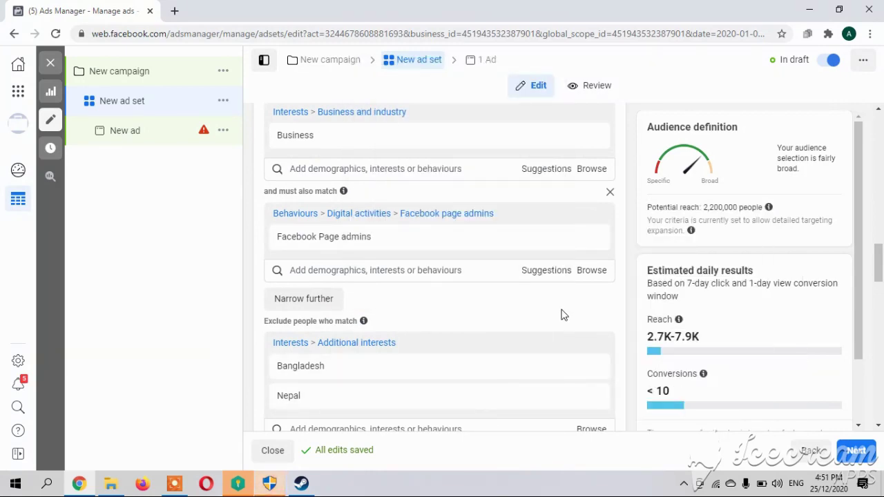
pyautogui.scroll(-4, 561, 315)
pyautogui.scroll(8, 560, 317)
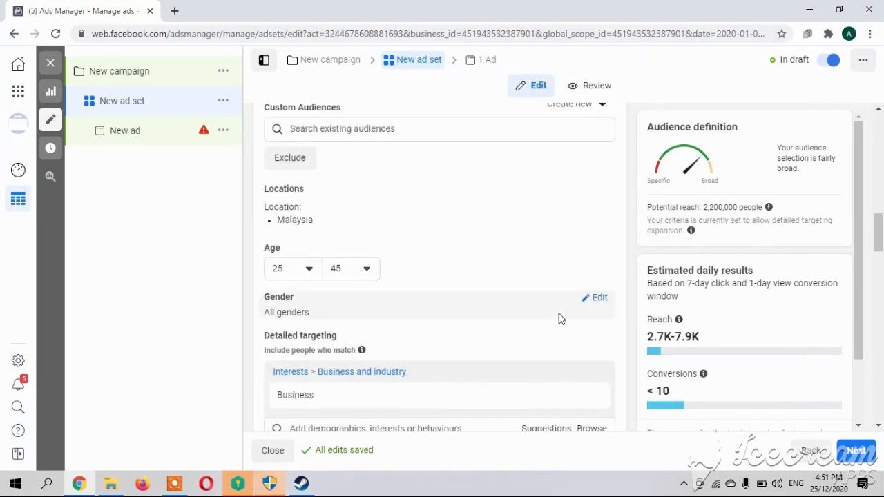
# Look over the ad set's daily budget and schedule together with its audience targeting and exclusions
pyautogui.scroll(6, 560, 318)
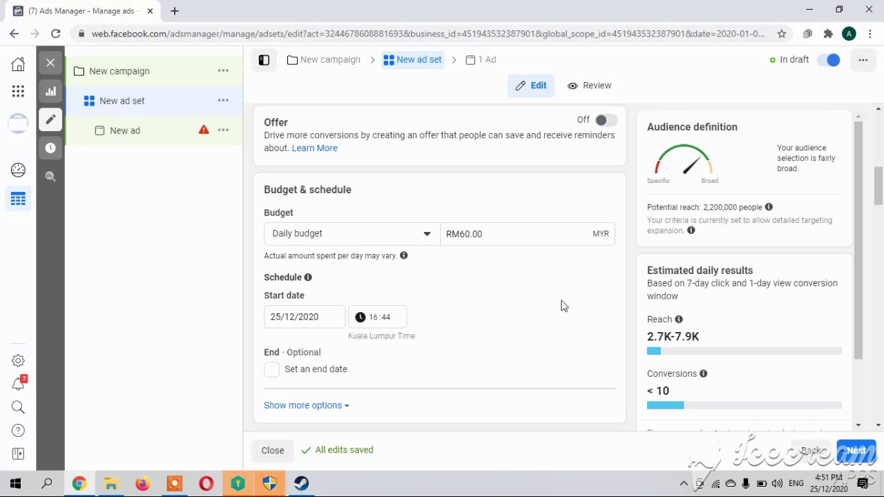
pyautogui.scroll(-10, 562, 306)
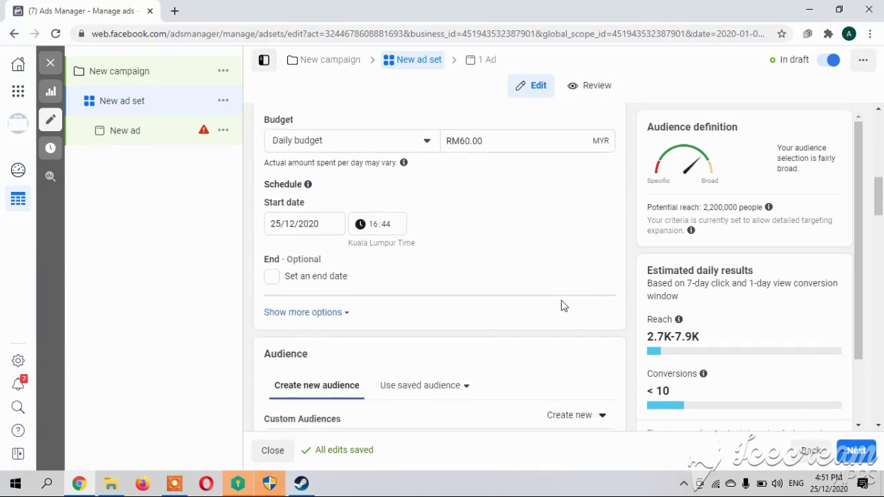
pyautogui.scroll(6, 523, 136)
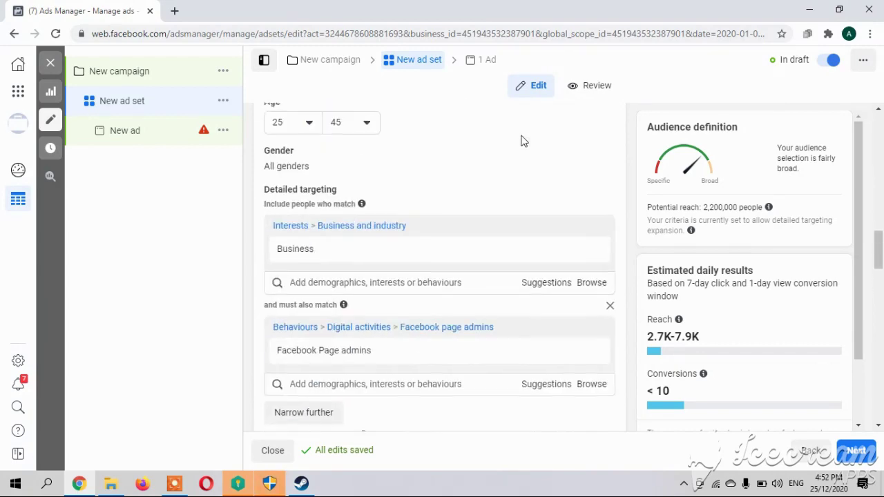
pyautogui.scroll(2, 523, 138)
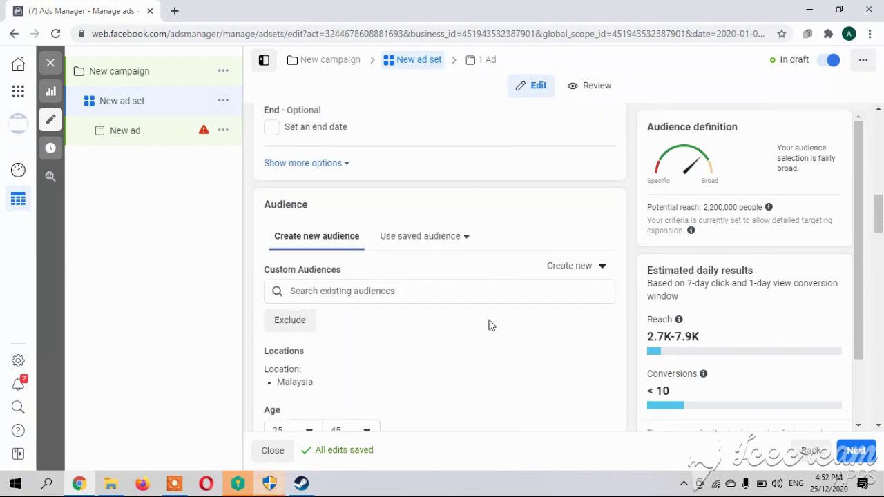
pyautogui.scroll(-10, 489, 325)
pyautogui.scroll(4, 489, 325)
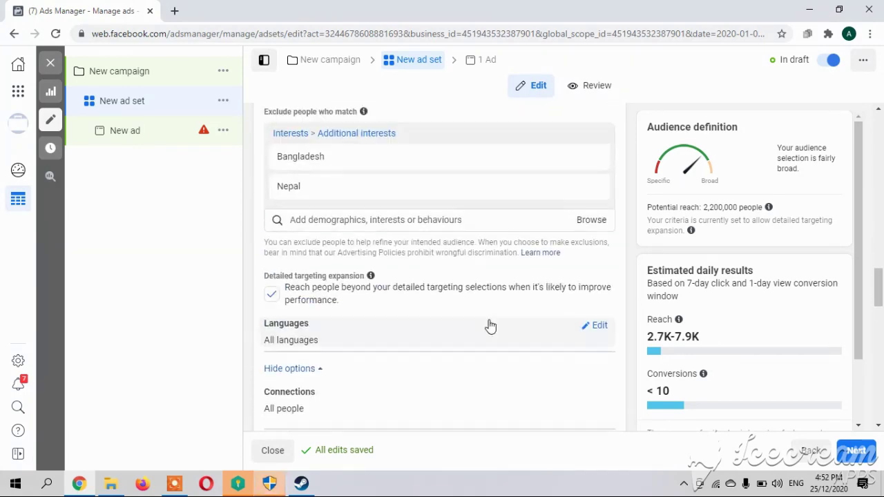
pyautogui.scroll(8, 489, 326)
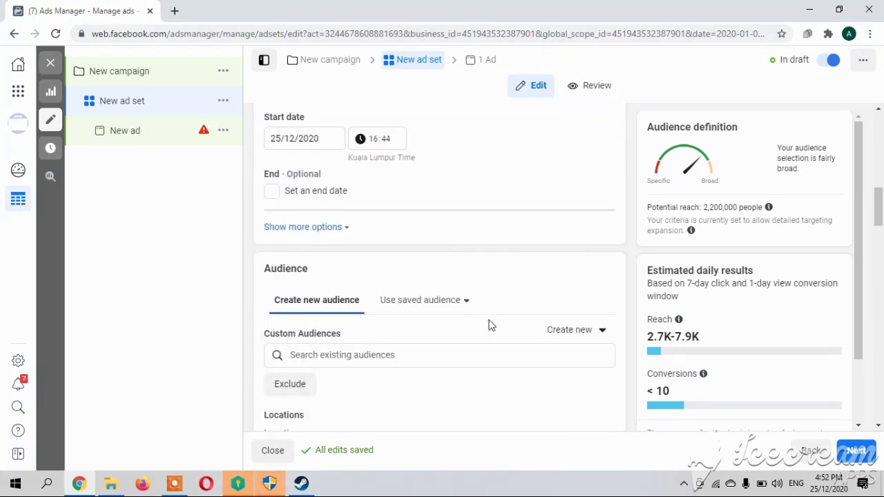
pyautogui.scroll(1, 489, 326)
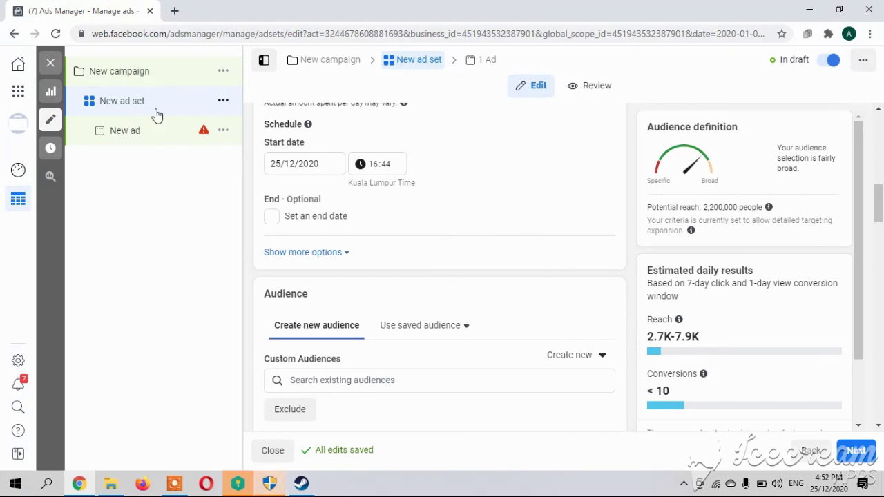
# Close the ad set editor and show the list of campaigns
pyautogui.click(50, 62)
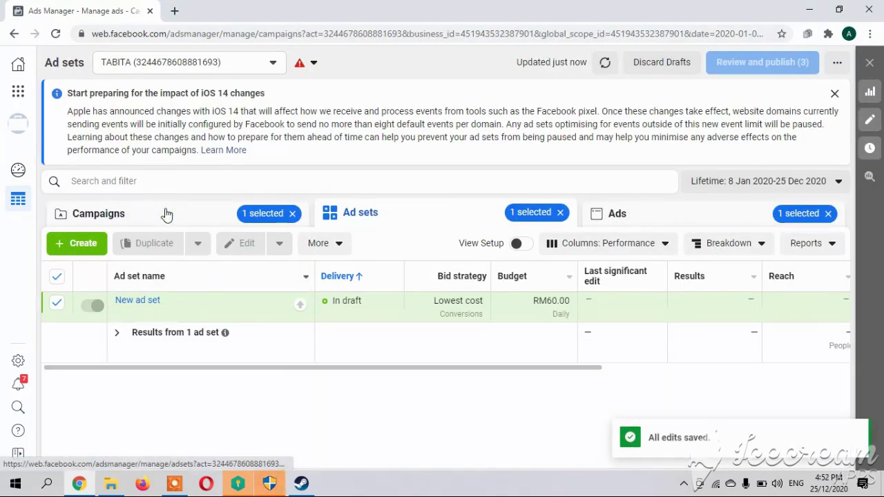
pyautogui.click(166, 215)
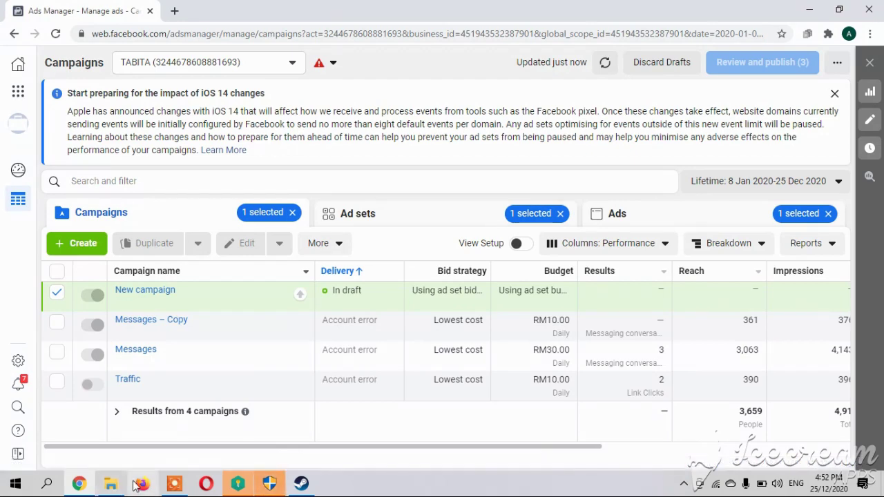
pyautogui.moveTo(174, 484)
pyautogui.click(172, 445)
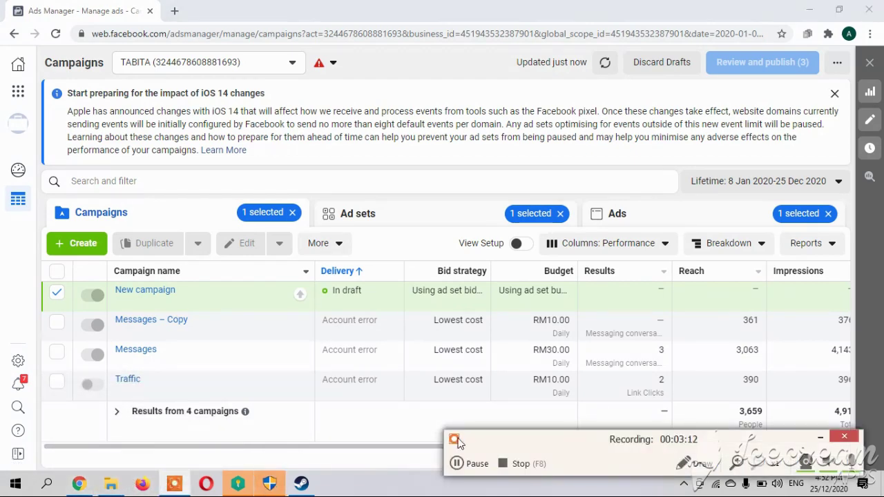